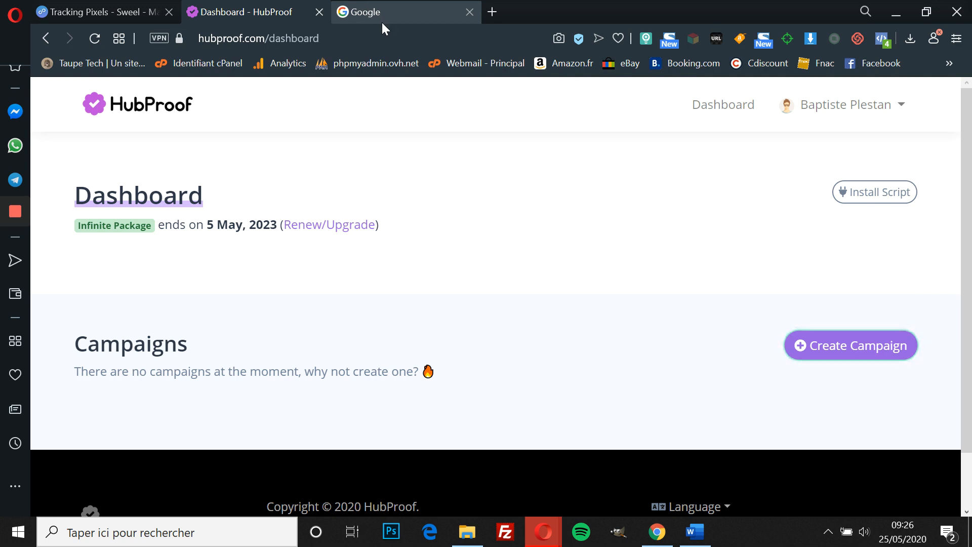
Step: Switch from the empty HubProof dashboard to the Google search tab
left_click(375, 4)
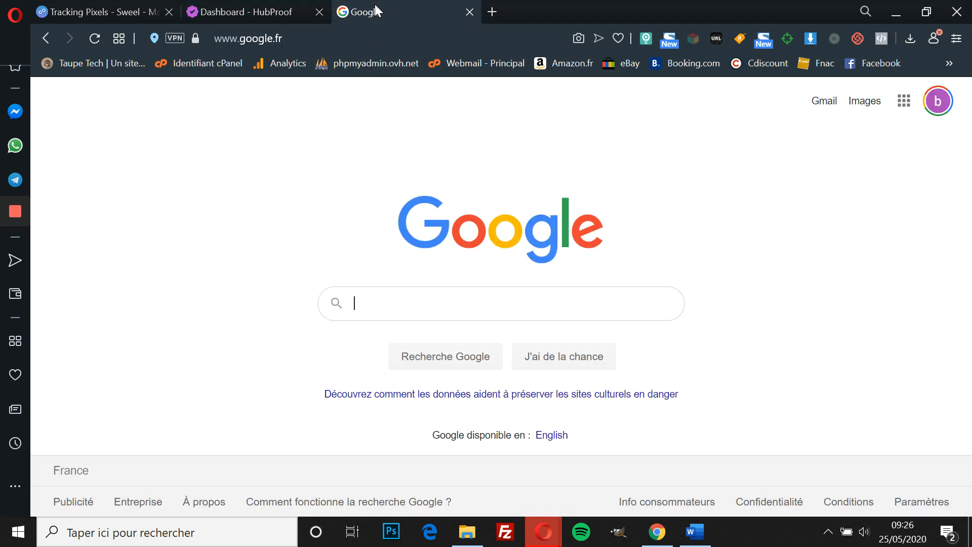
Step: Search Google for 'maigrir vite' and open the Marie France article on grandmothers' slimming tips
left_click(381, 309)
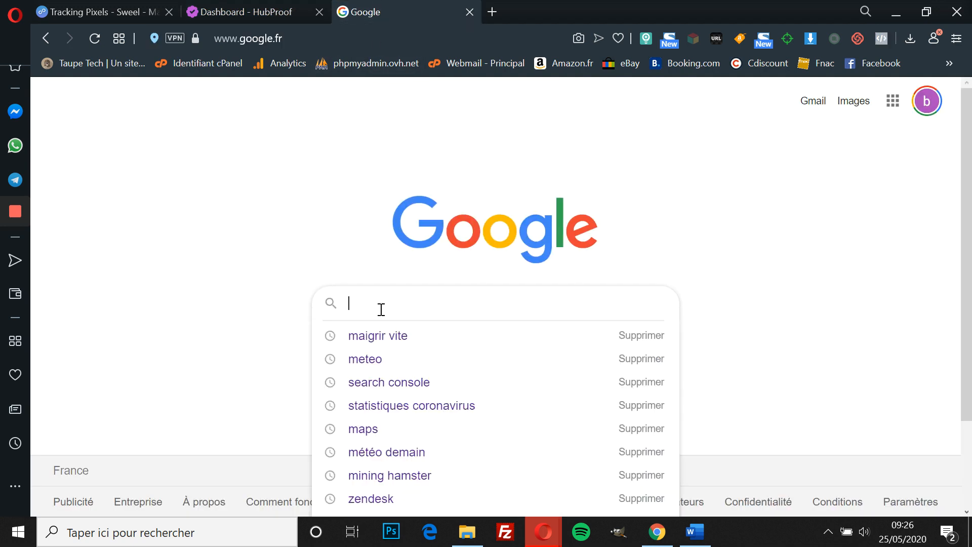
left_click(385, 335)
scroll(387, 334, "down", 5)
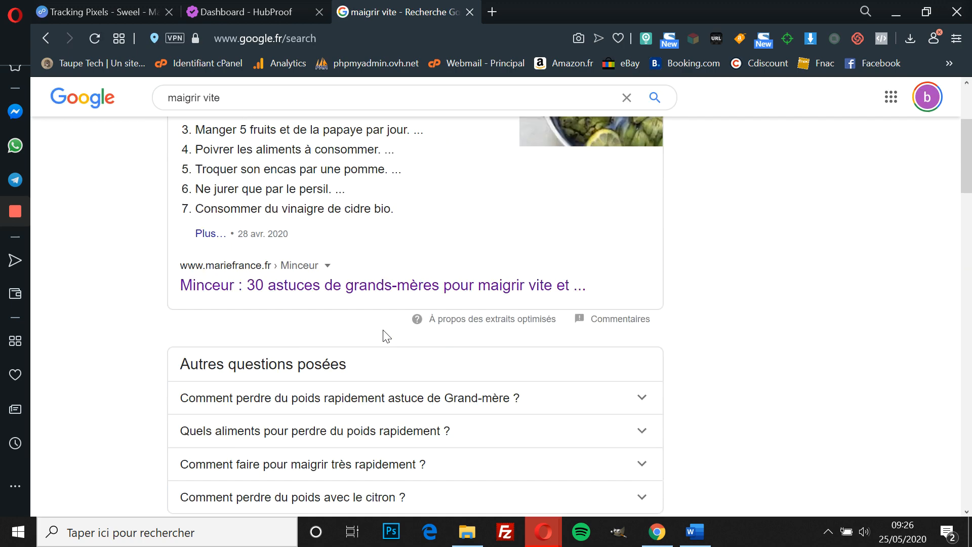
scroll(269, 247, "down", 4)
scroll(271, 245, "up", 6)
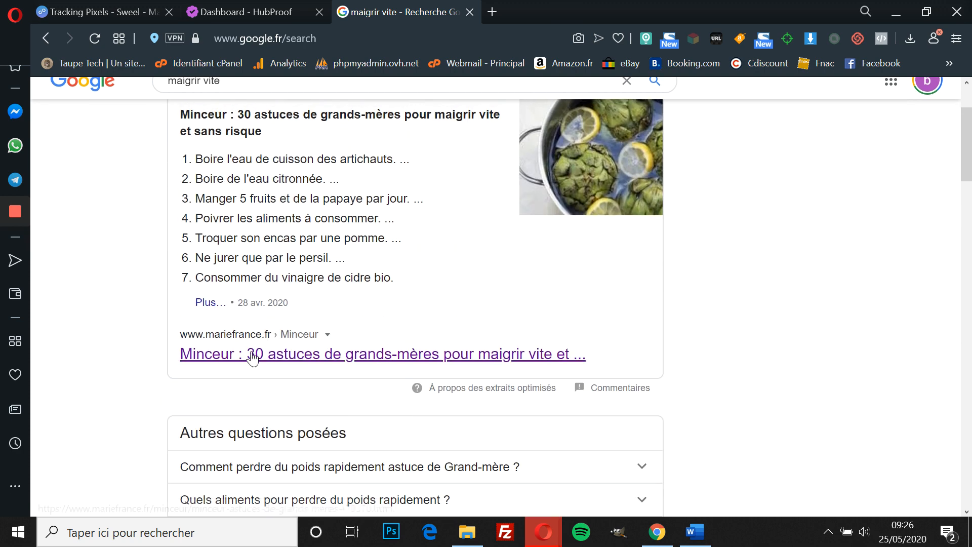
left_click(248, 364)
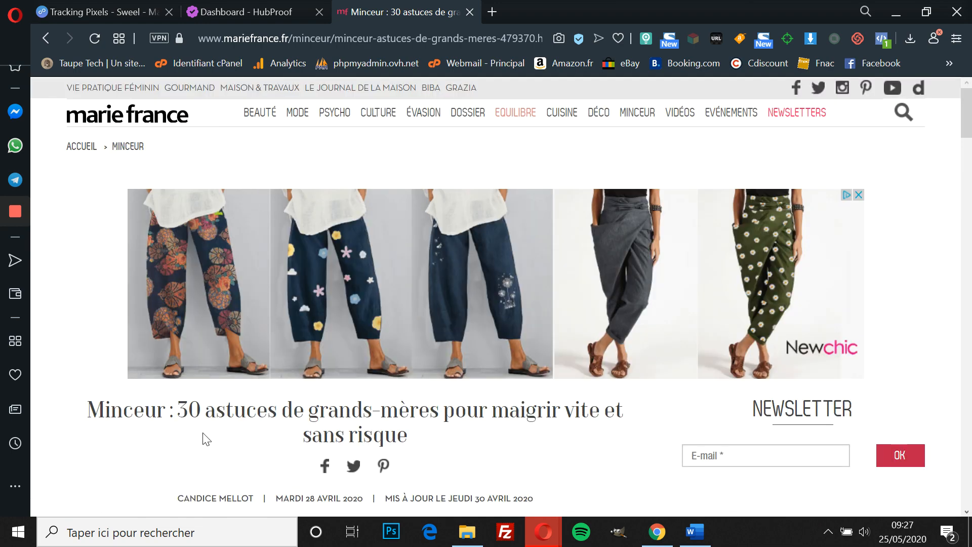
Step: Scroll through the Marie France article, then return to Sweel's Tracking Pixels page
scroll(202, 433, "down", 6)
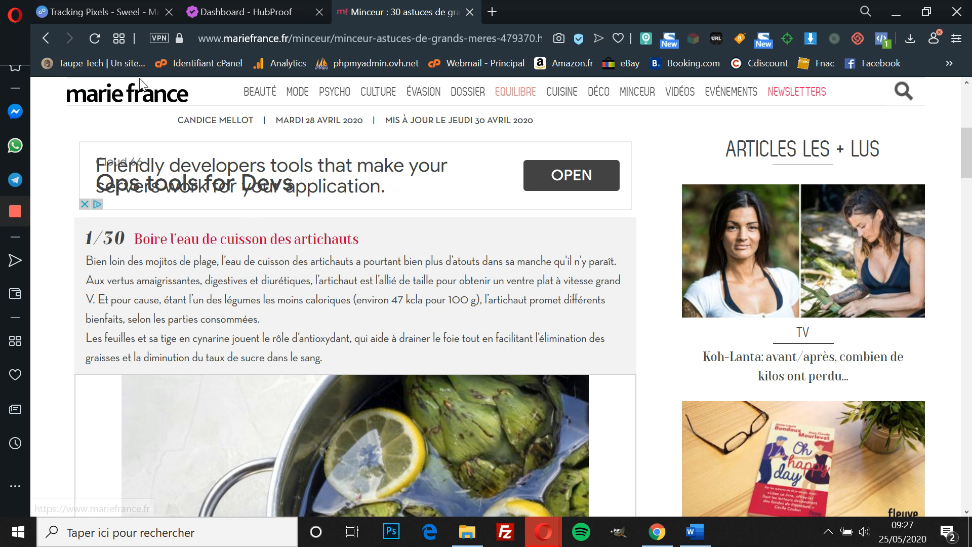
left_click(96, 9)
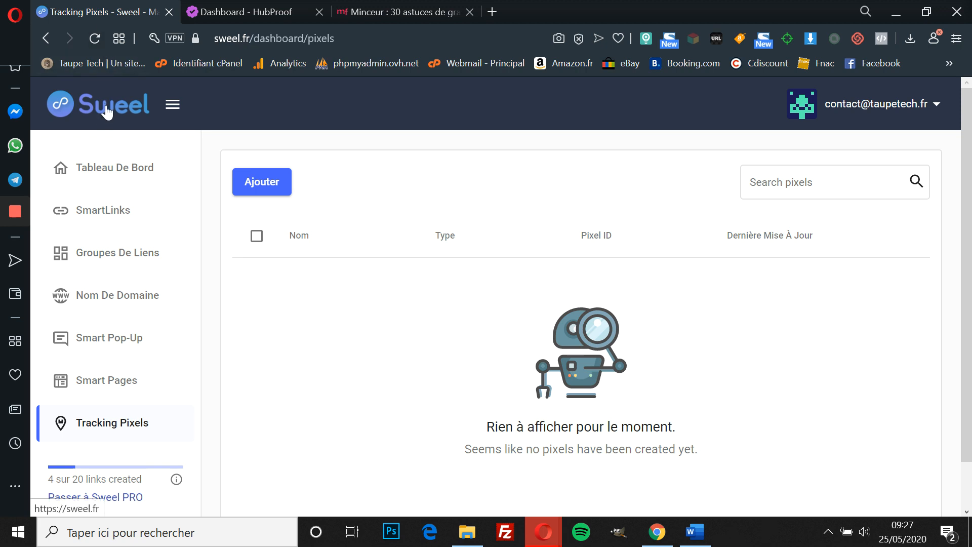
left_click(238, 11)
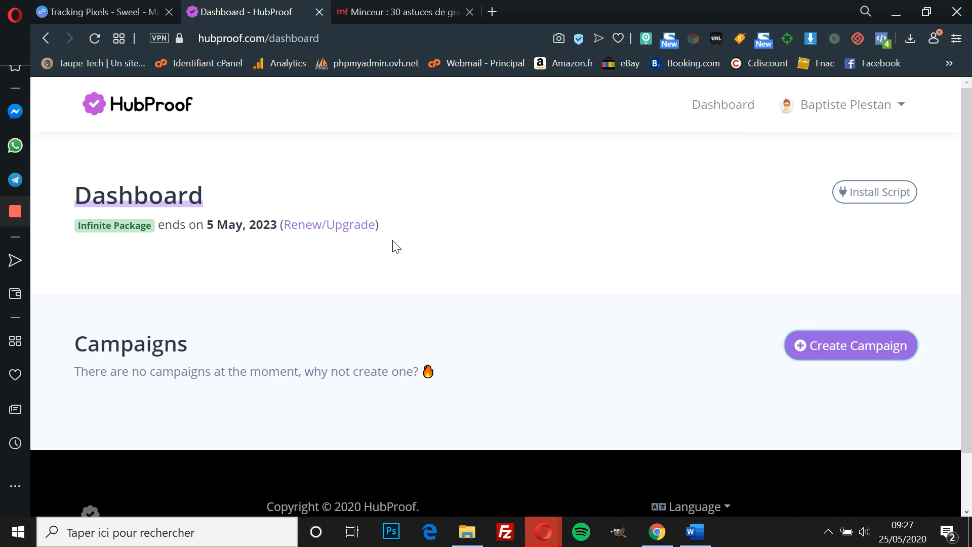
left_click(154, 9)
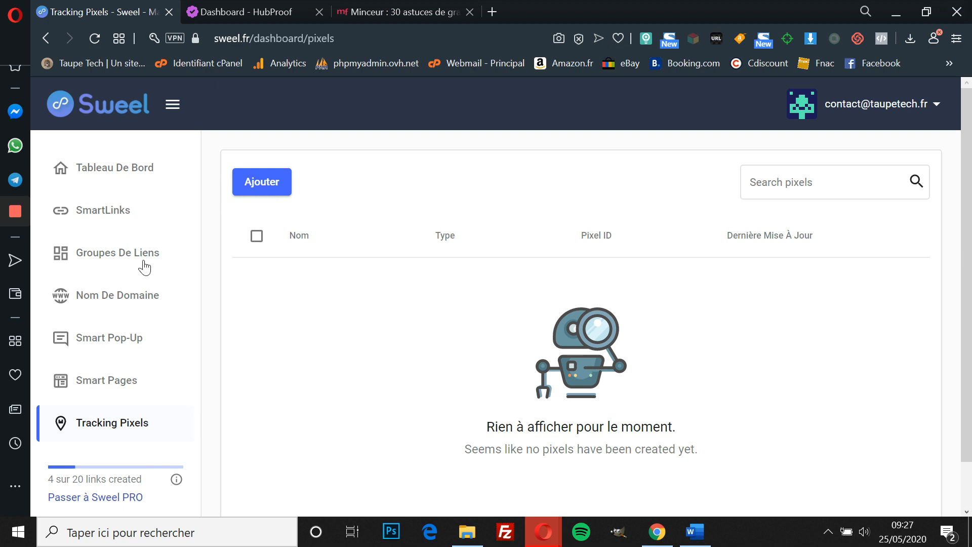
left_click(126, 164)
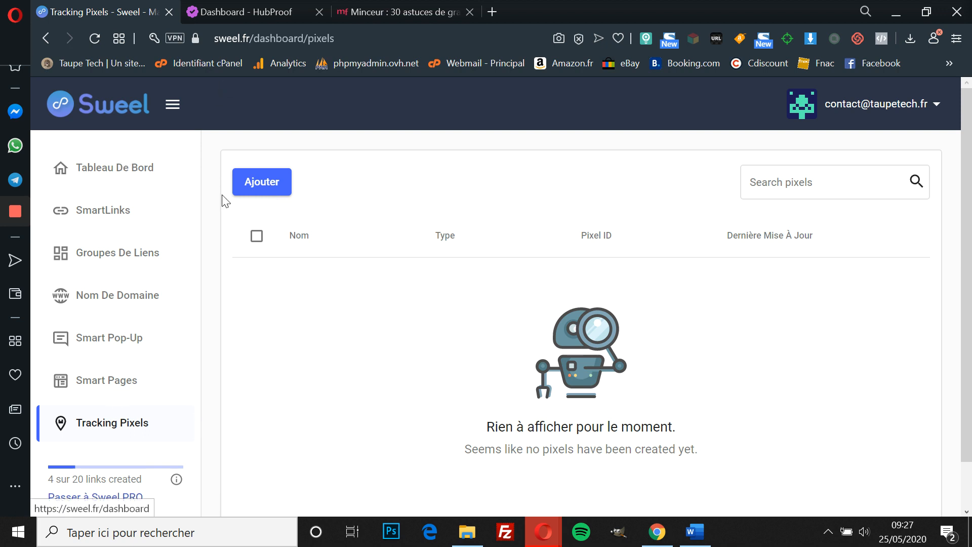
left_click(123, 433)
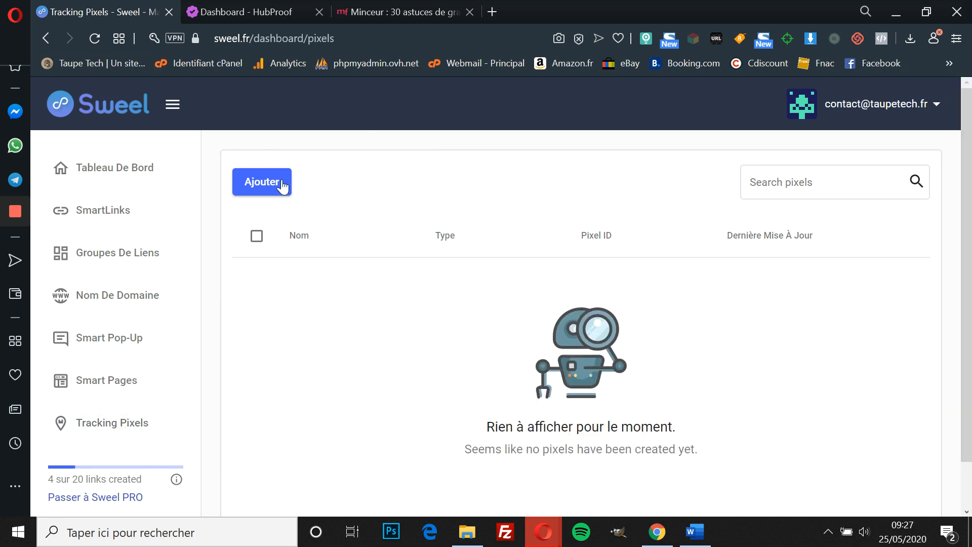
left_click(111, 425)
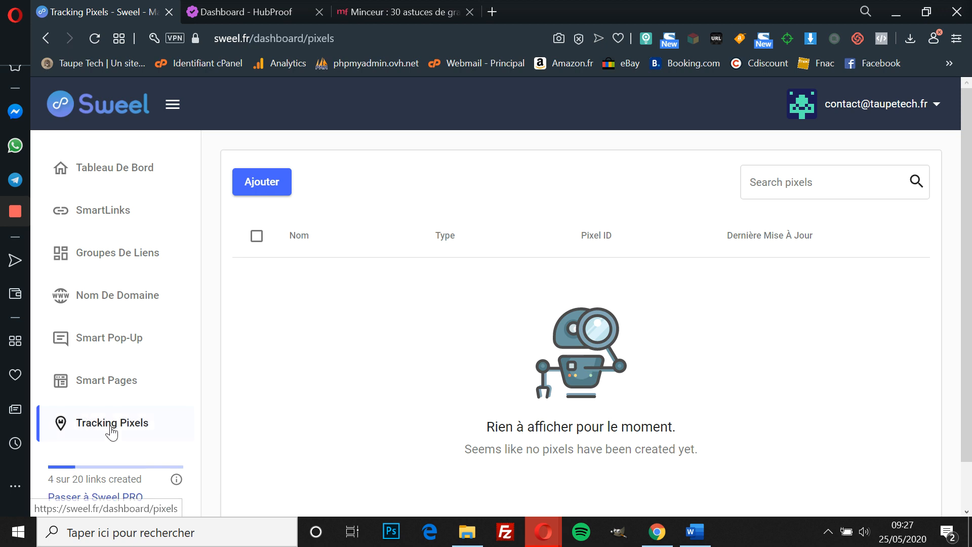
Step: Start a new Sweel tracking pixel and name it 'hubproof'
left_click(278, 188)
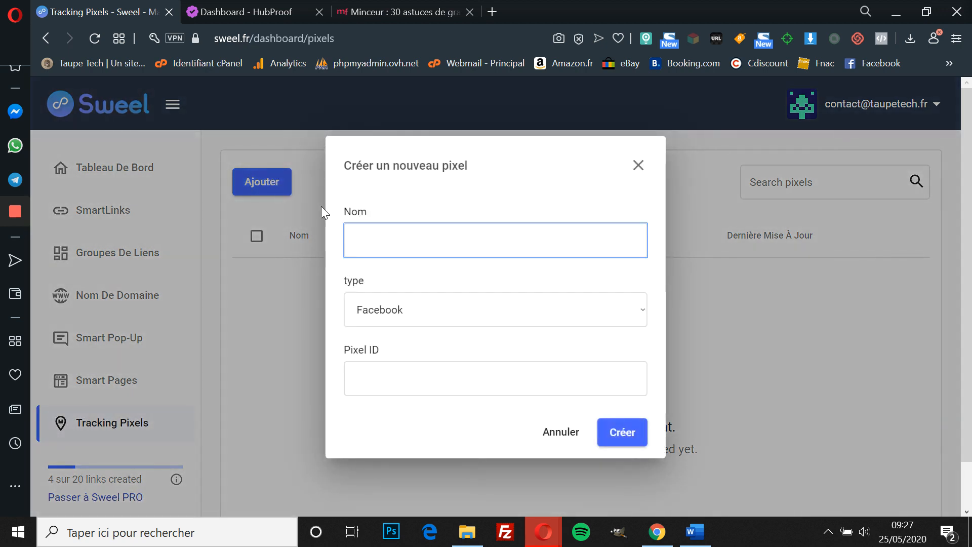
left_click(369, 241)
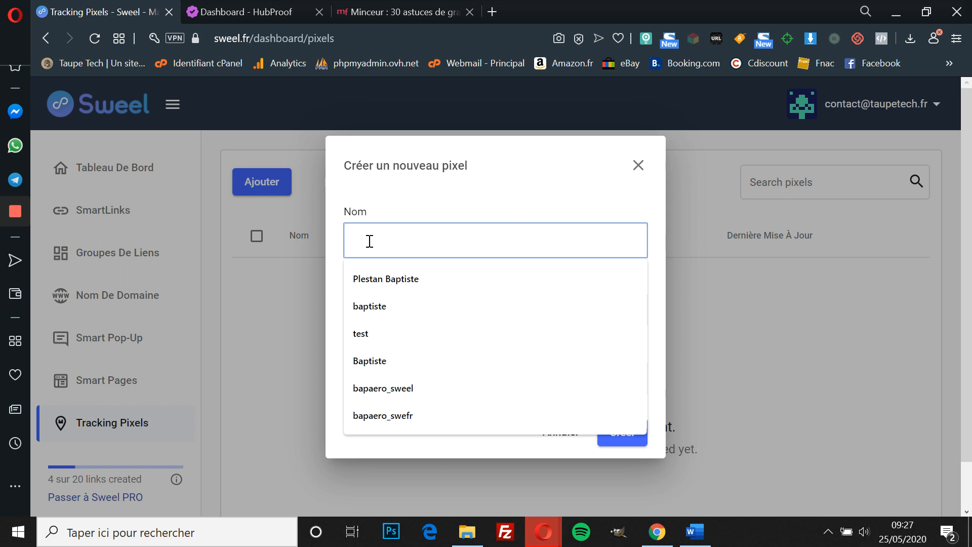
type("b")
key("BackSpace")
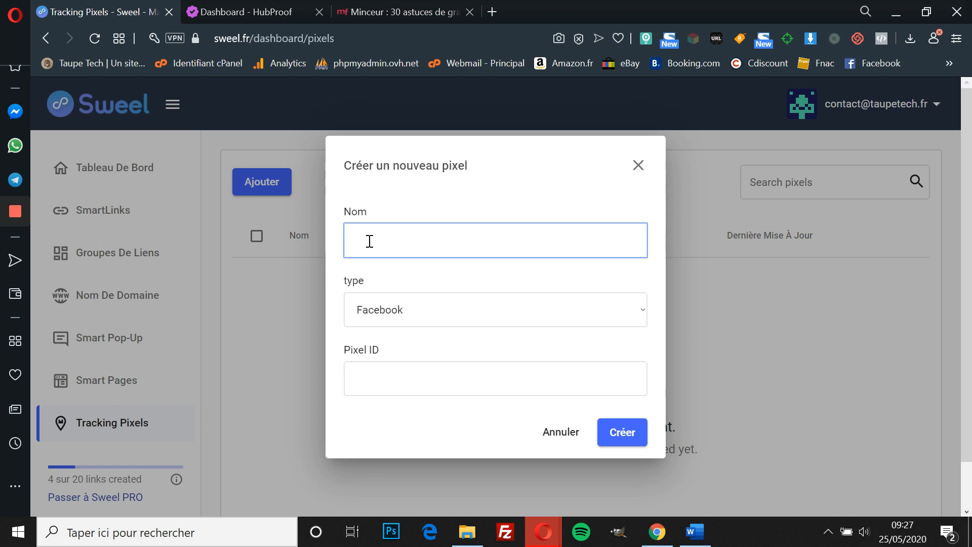
type("h")
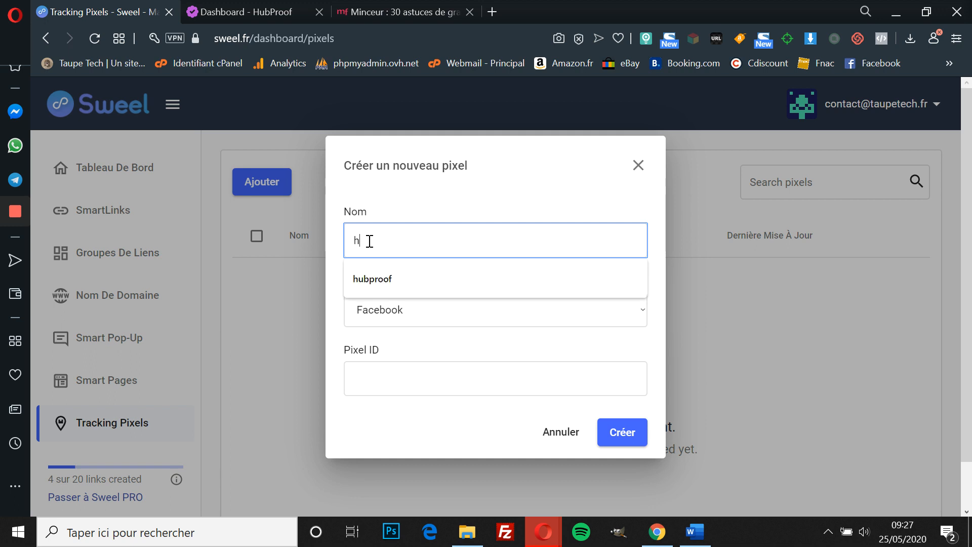
type("ubproof p")
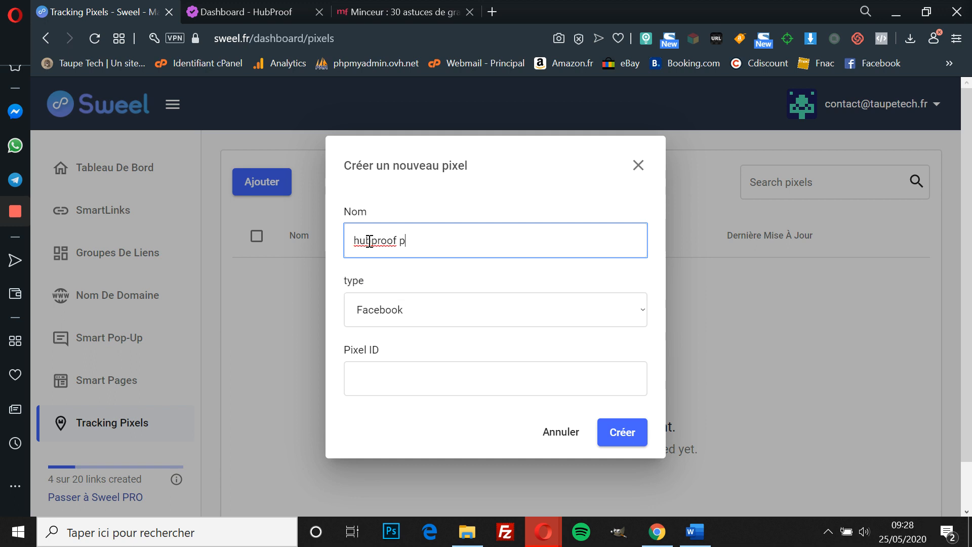
Step: Copy the pixel code snippet from HubProof's Install Script page and return to the Sweel form
key("ctrl+Tab")
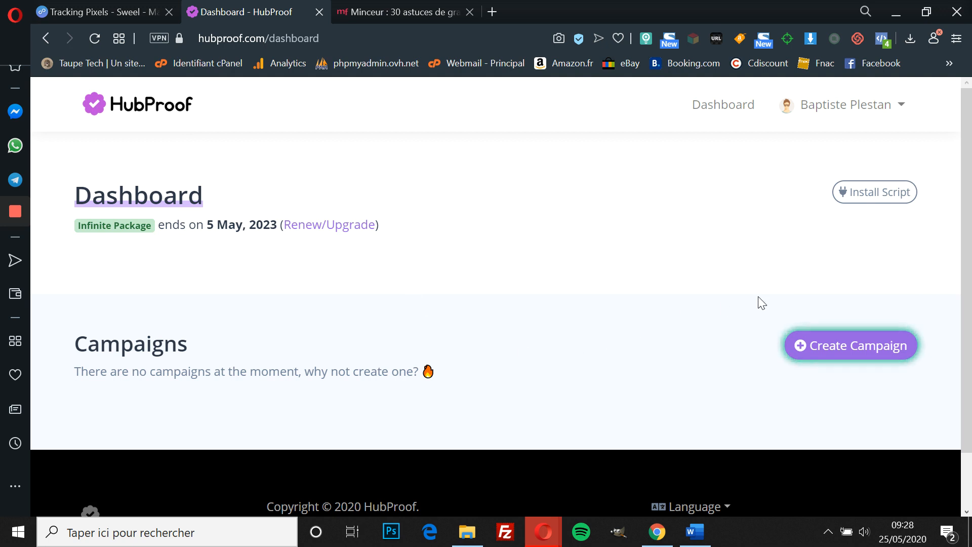
left_click(870, 195)
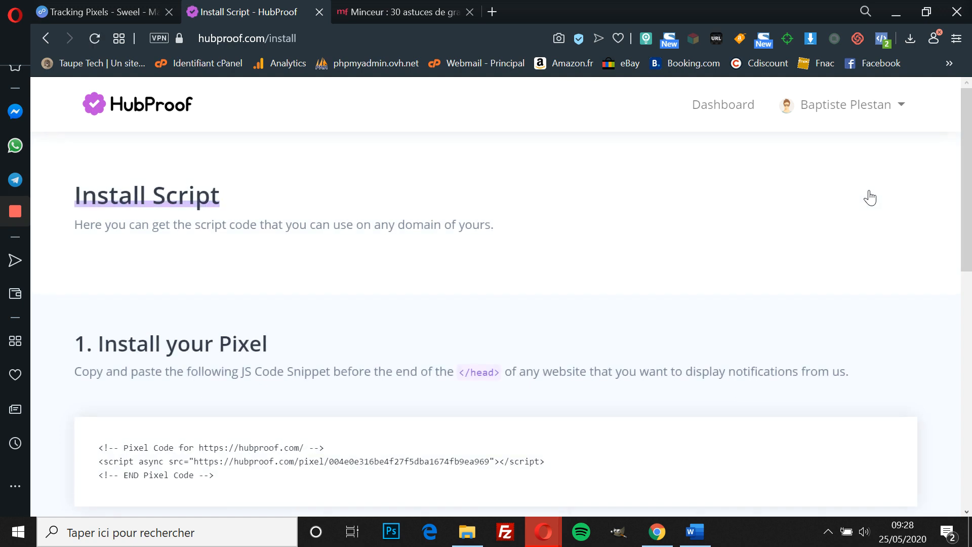
scroll(311, 375, "down", 3)
left_click_drag(223, 329, 99, 297)
key("ctrl+c")
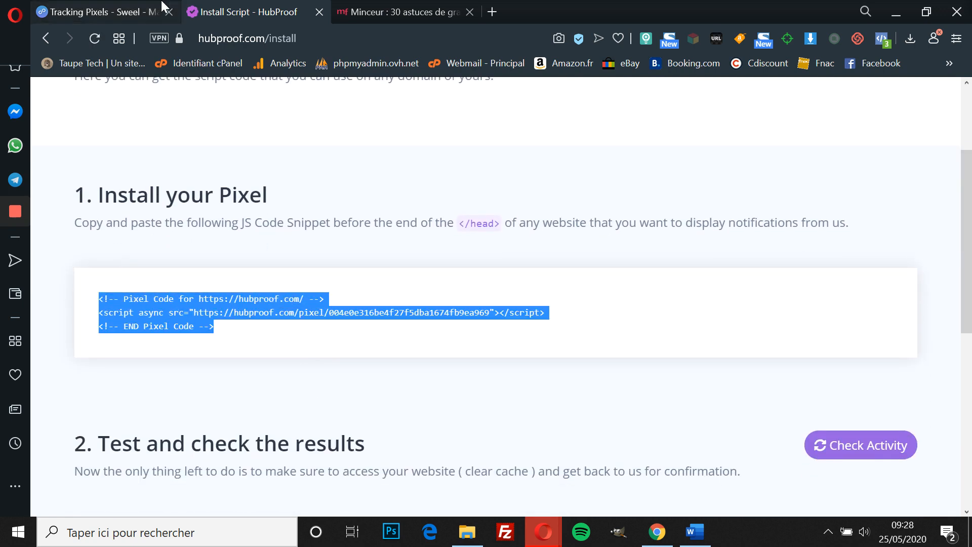
left_click(127, 9)
Step: Paste HubProof's code into head code, create the 'hubproof popup' pixel, and return to HubProof
key("ctrl+v")
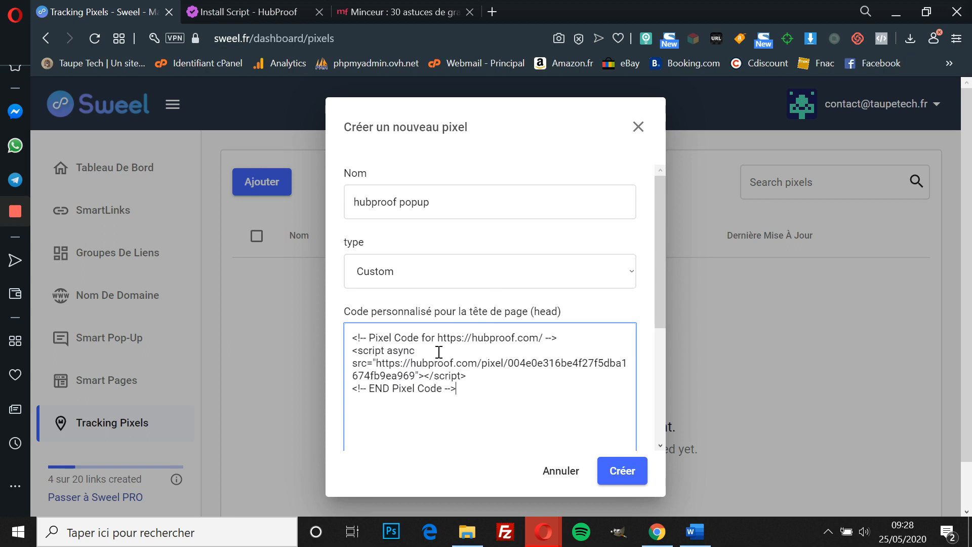
left_click(606, 471)
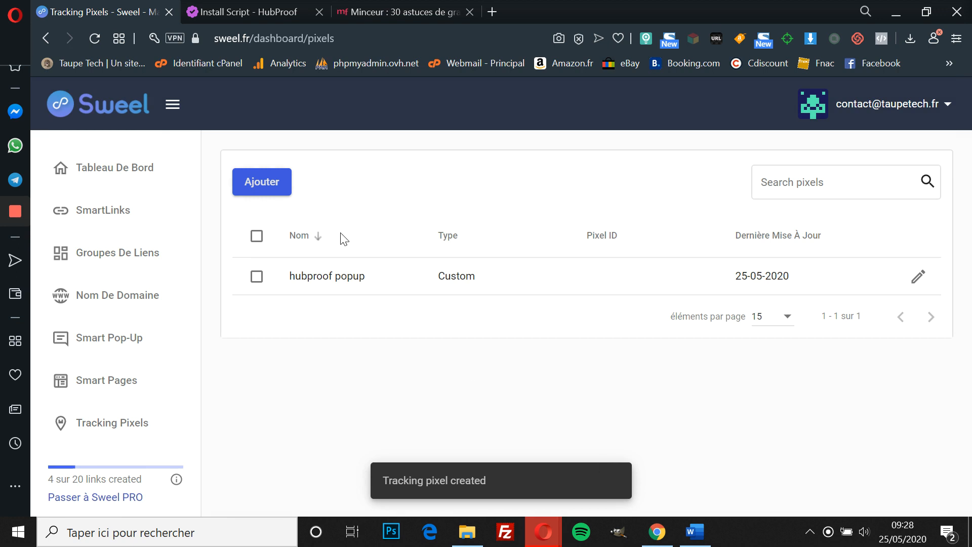
left_click(96, 38)
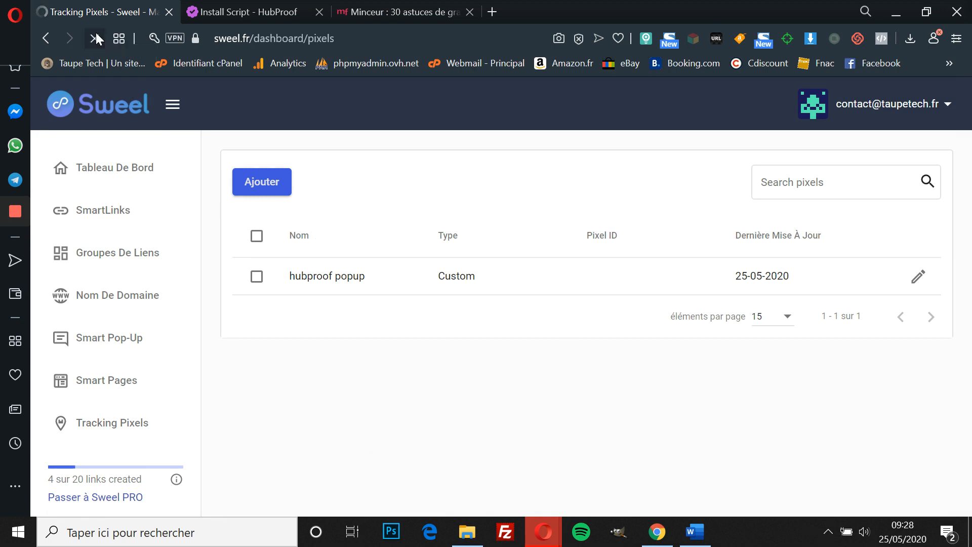
left_click(235, 7)
scroll(322, 130, "up", 3)
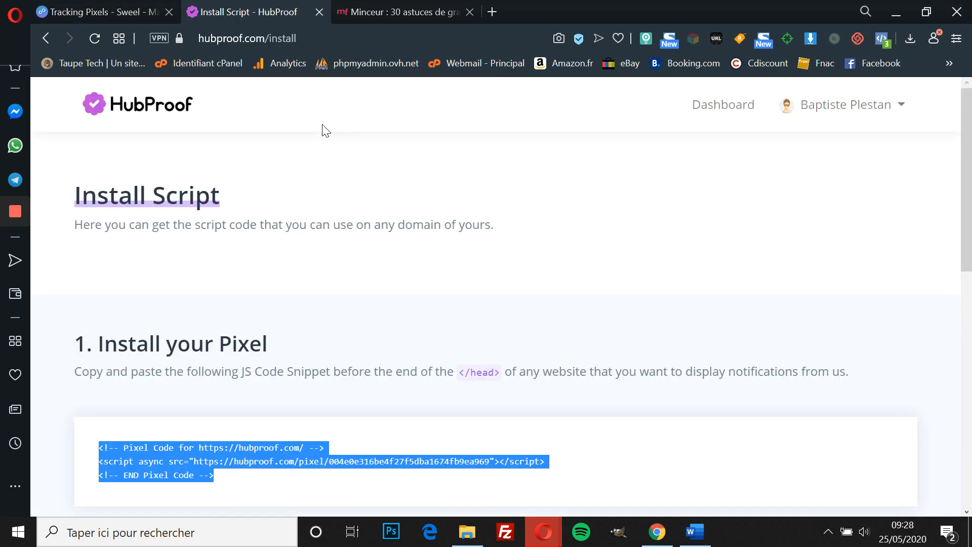
Step: Go to the HubProof dashboard and start a new campaign named sweel.fr
left_click(159, 117)
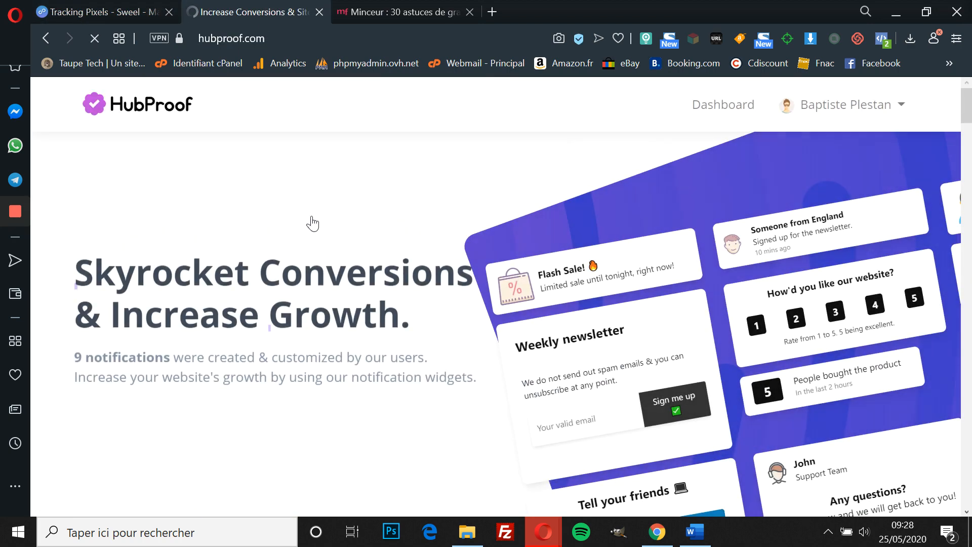
left_click(731, 106)
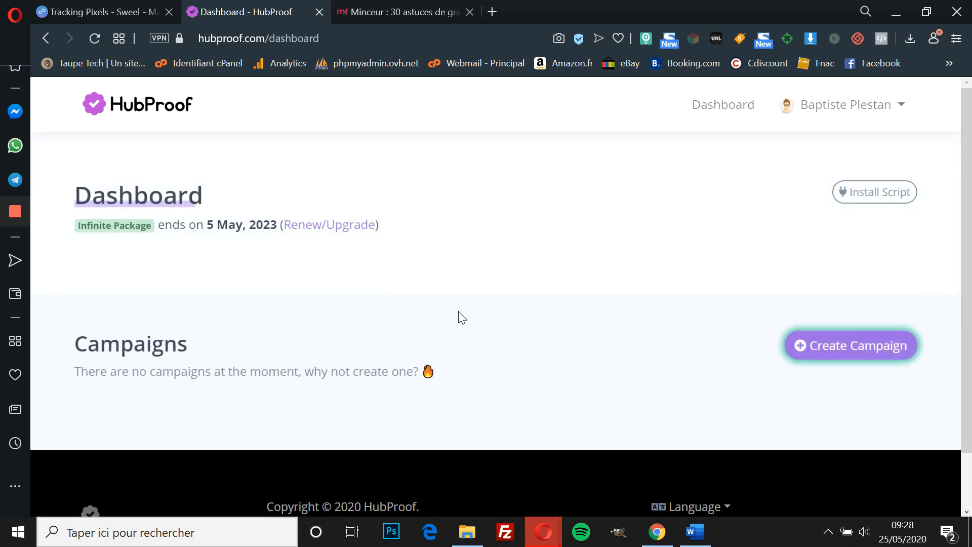
left_click(832, 358)
left_click(459, 224)
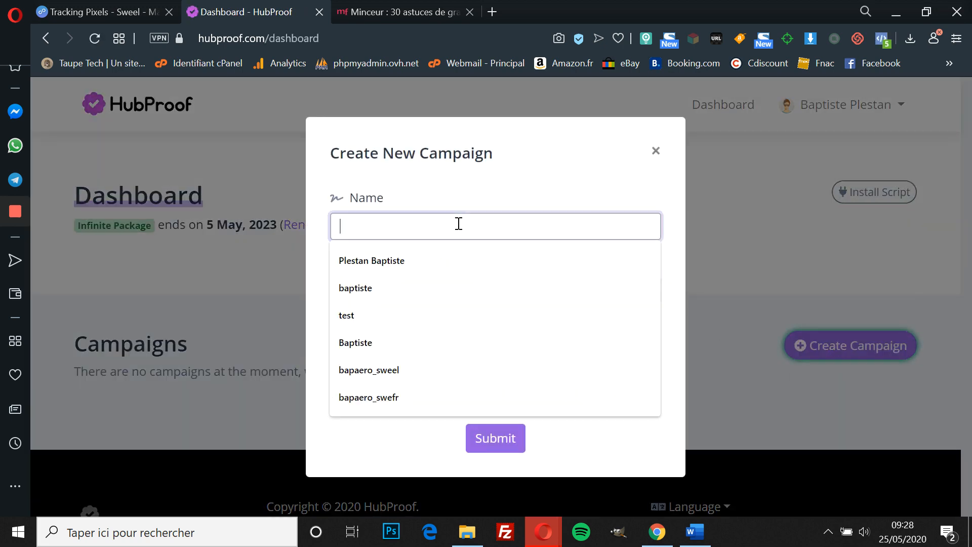
type("swe")
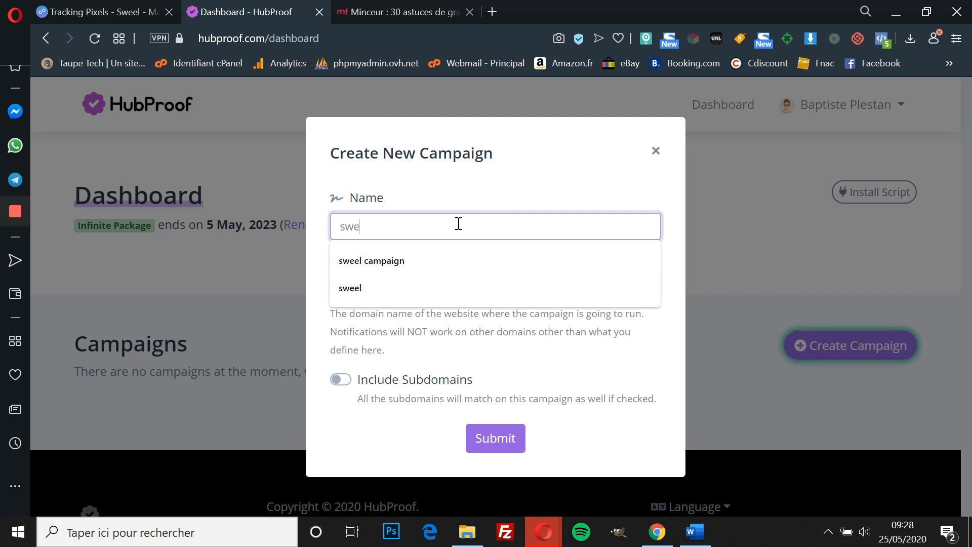
type("el.fr")
Step: Set the campaign domain to sweel.fr, include subdomains, and submit it
left_click(422, 287)
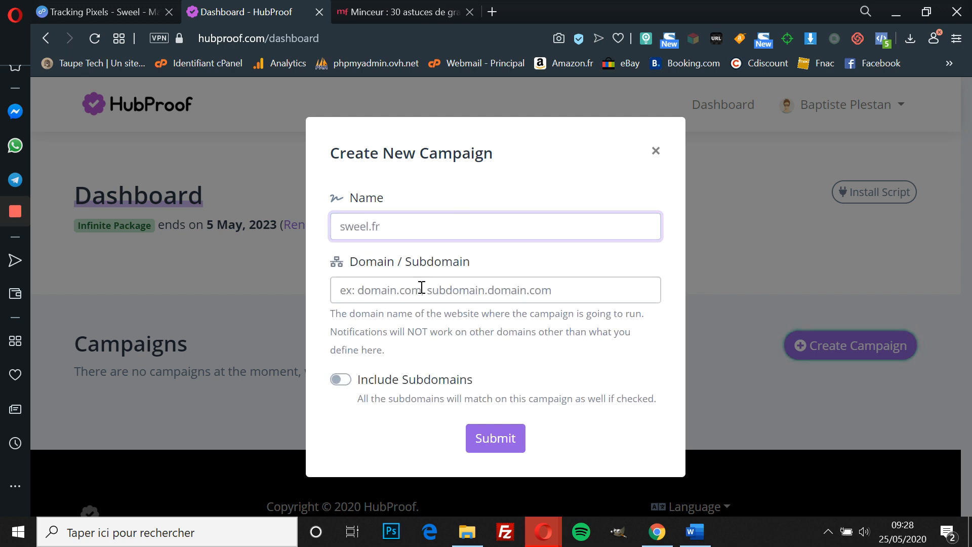
type("sw")
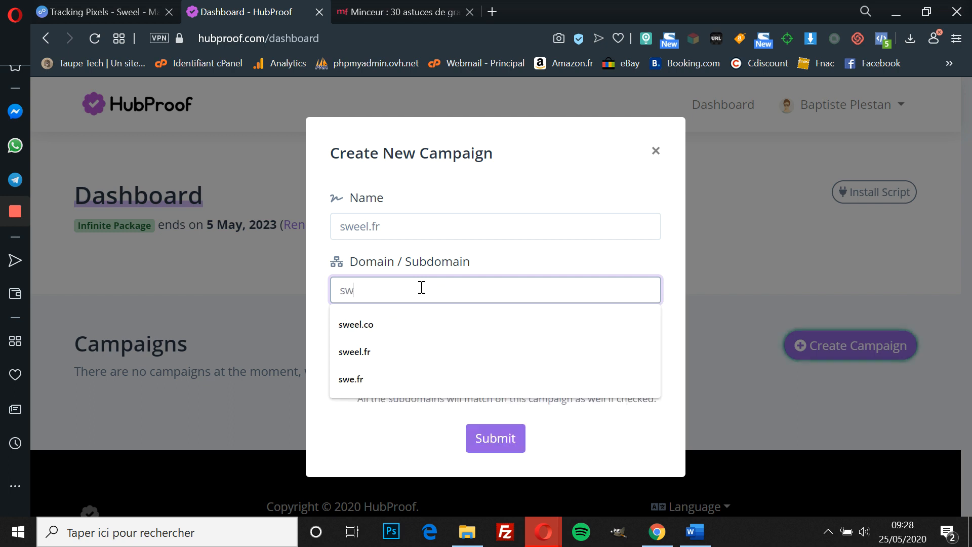
type("eel.fr")
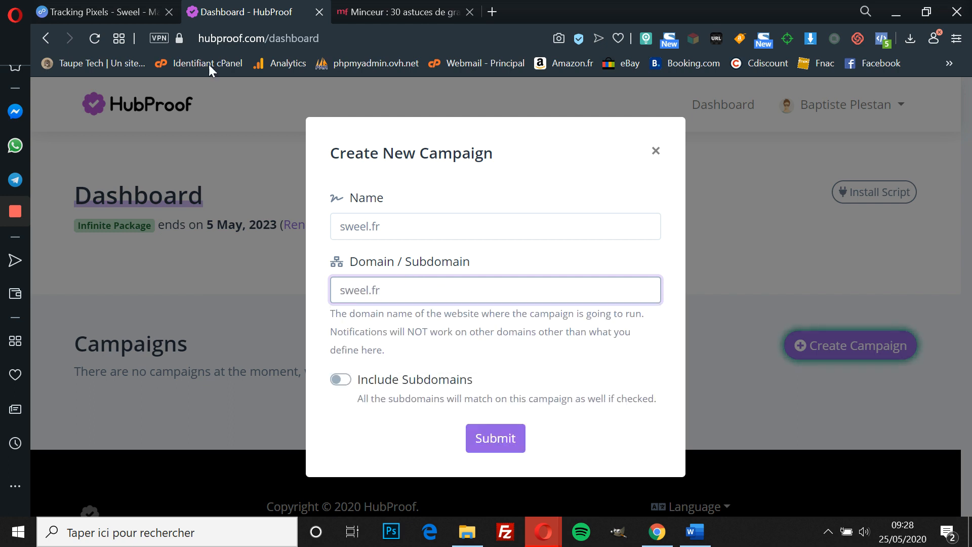
left_click(56, 1)
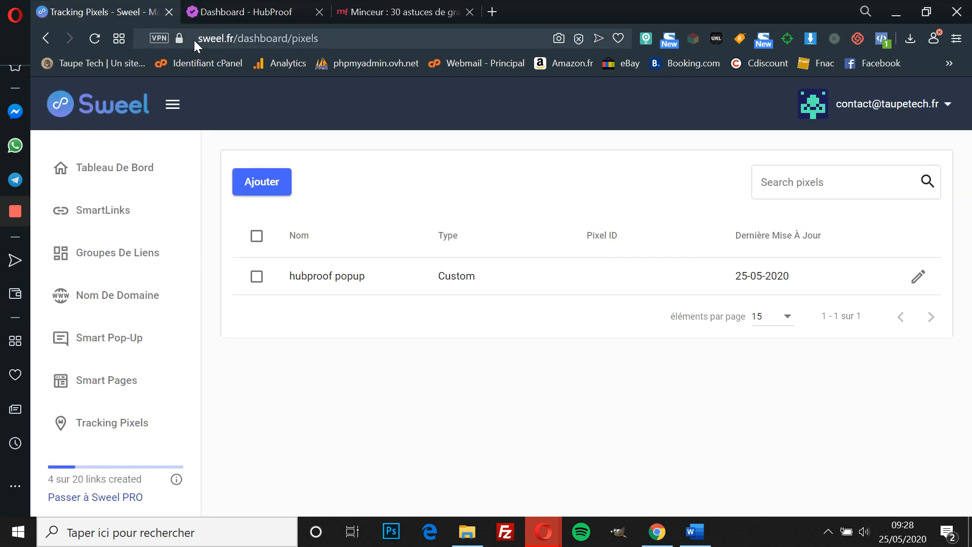
left_click(234, 3)
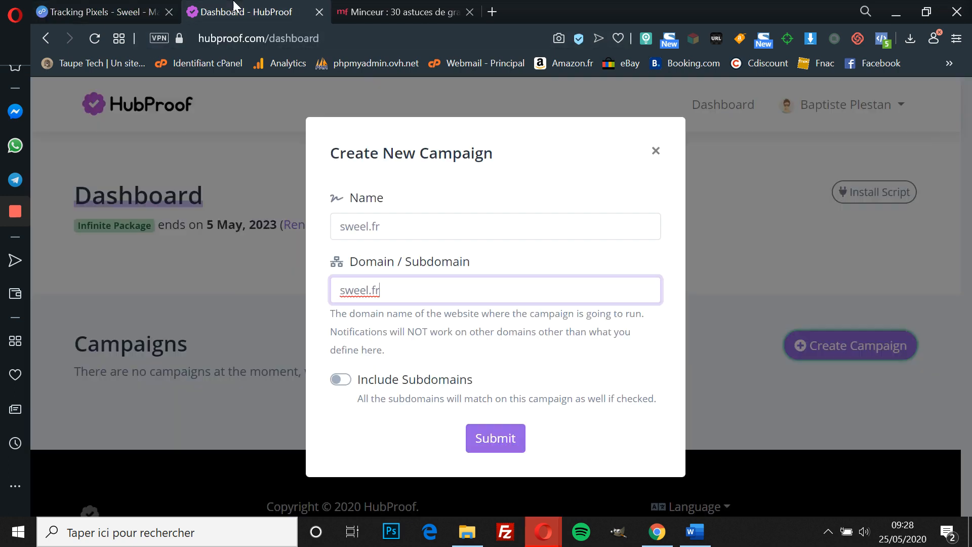
left_click(341, 381)
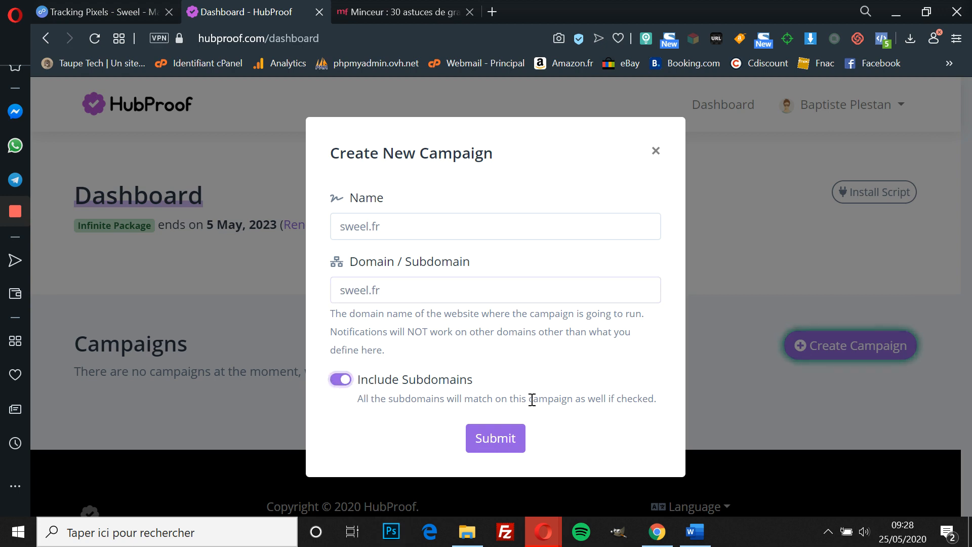
left_click(504, 442)
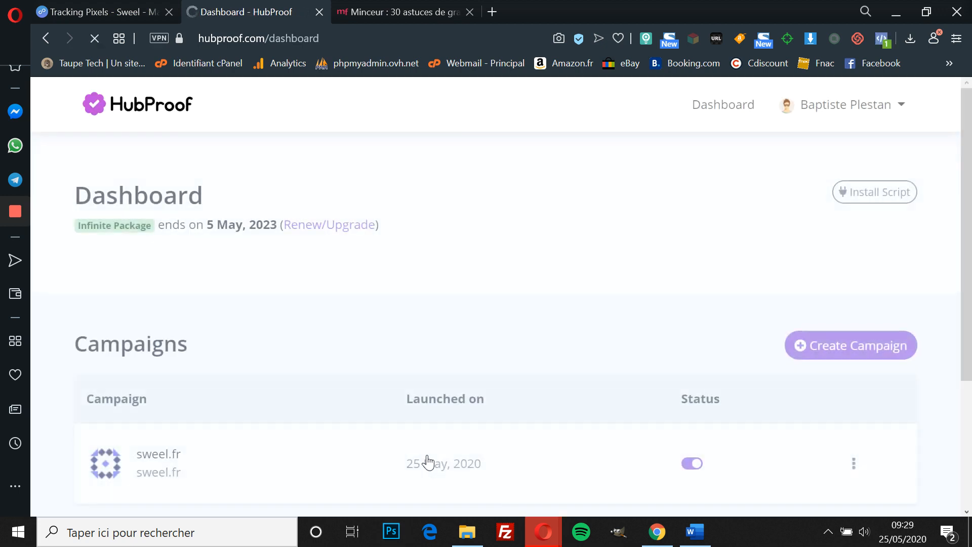
Step: Open the sweel.fr campaign and start creating a new notification
scroll(567, 321, "down", 4)
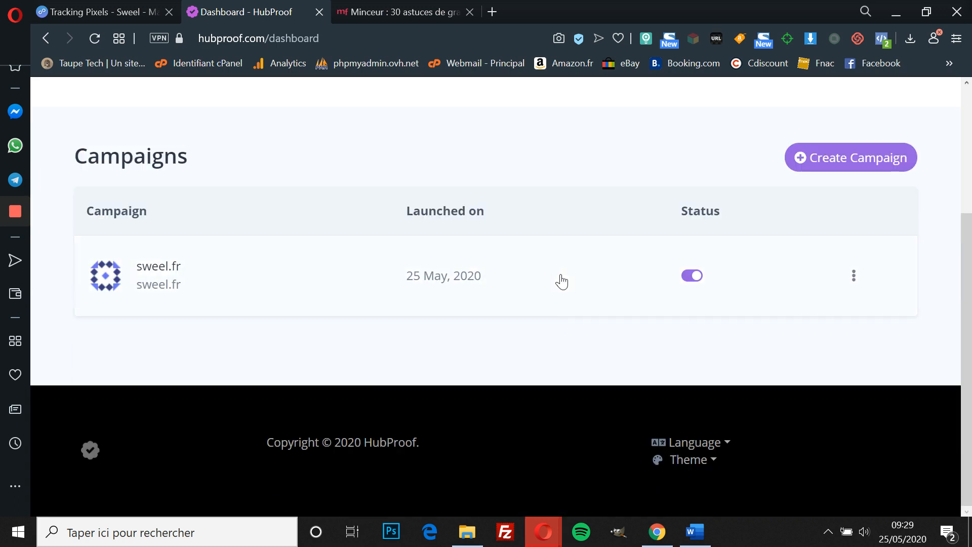
left_click(242, 287)
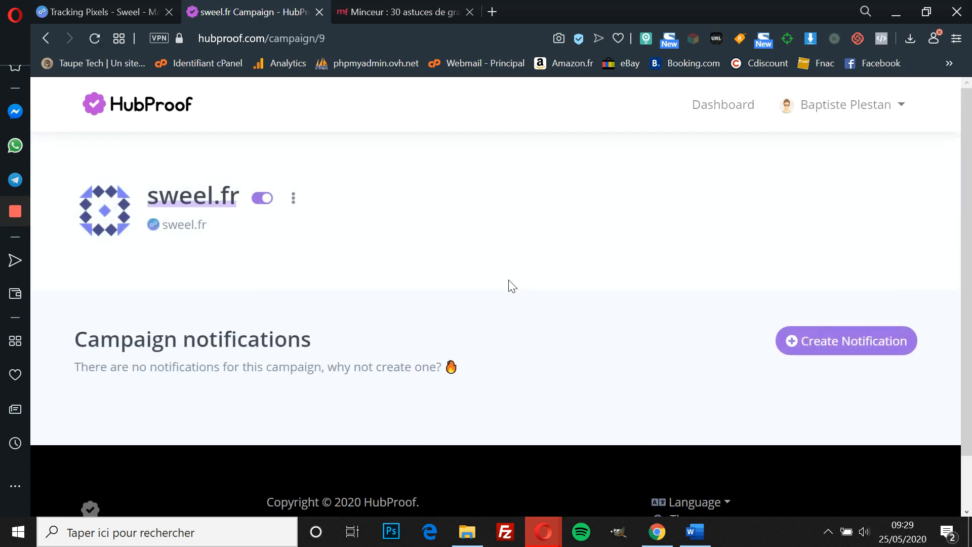
scroll(509, 281, "down", 1)
left_click(814, 280)
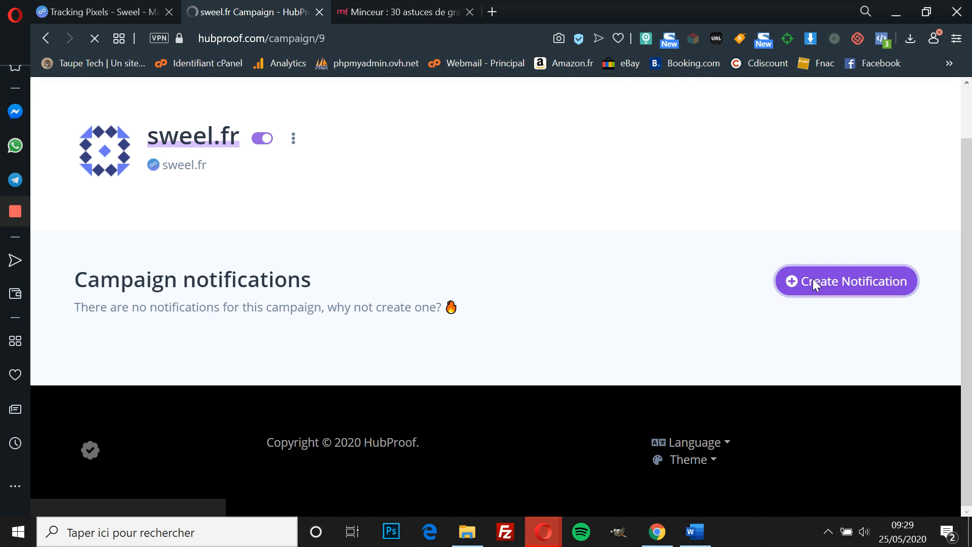
Step: Choose the Countdown Collector notification type
scroll(356, 254, "down", 5)
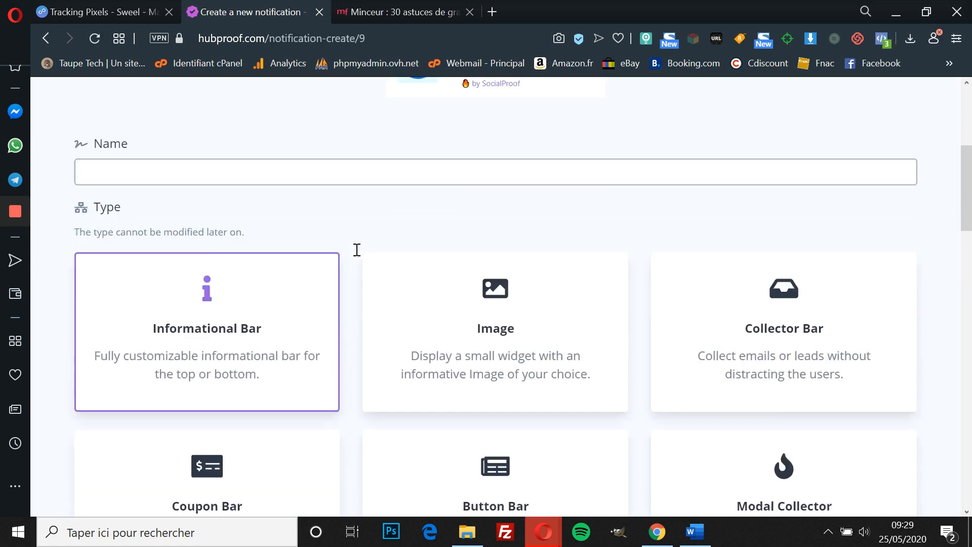
scroll(357, 249, "down", 8)
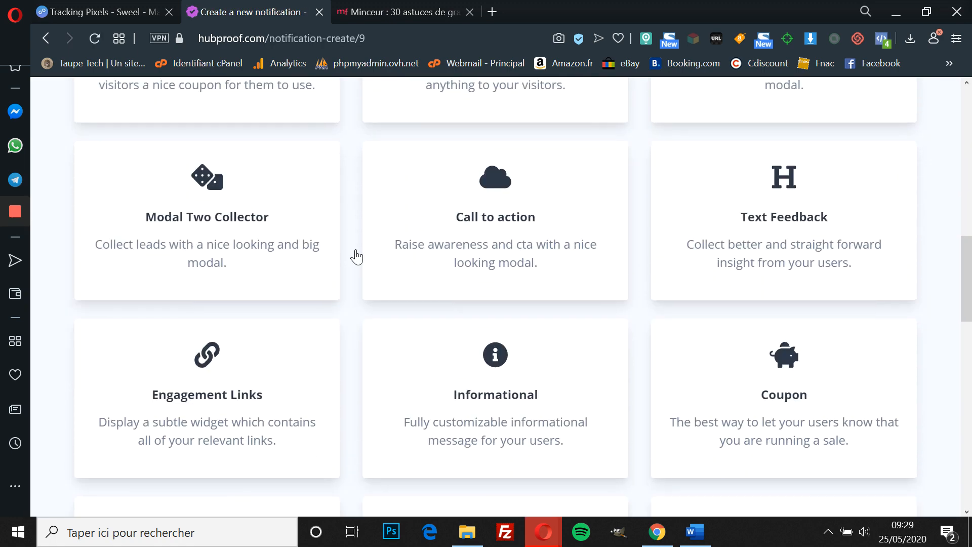
scroll(358, 257, "down", 7)
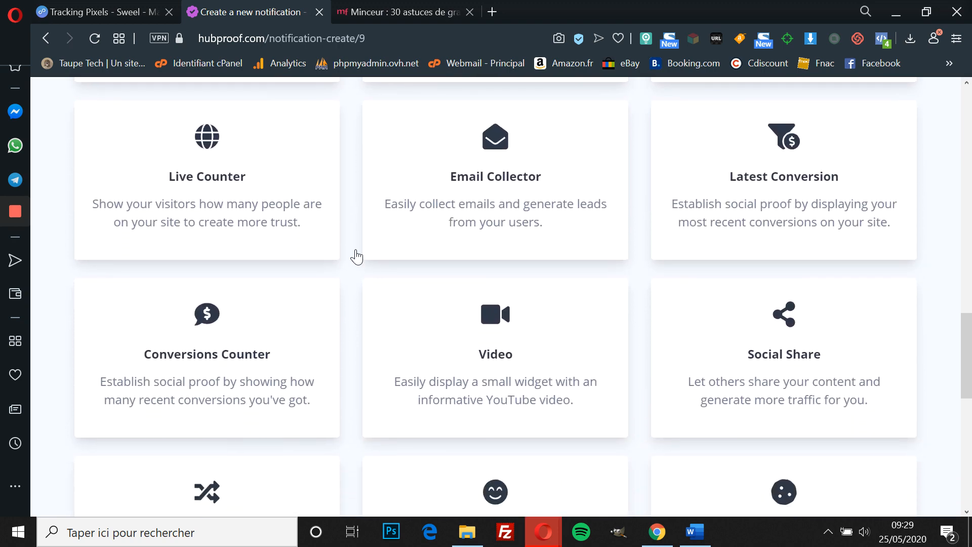
scroll(357, 257, "down", 8)
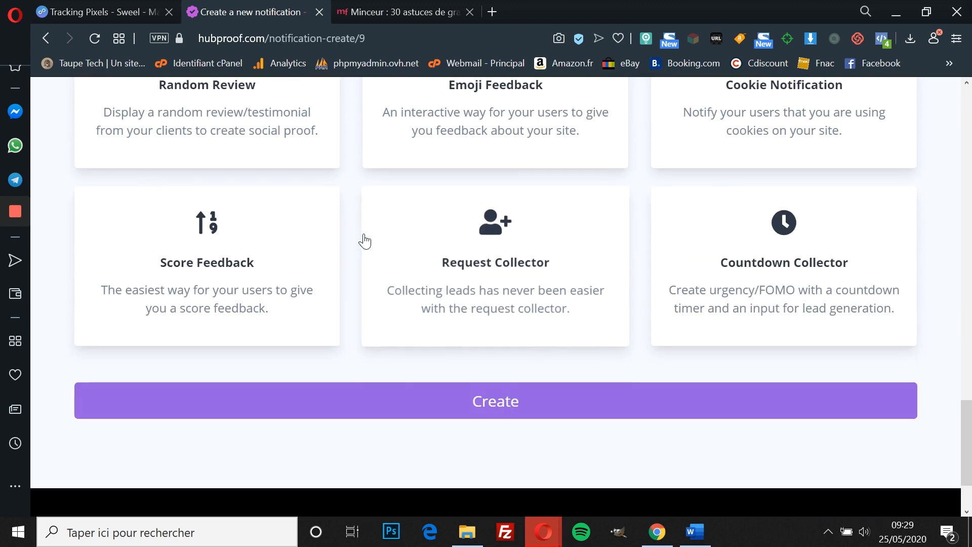
left_click(803, 297)
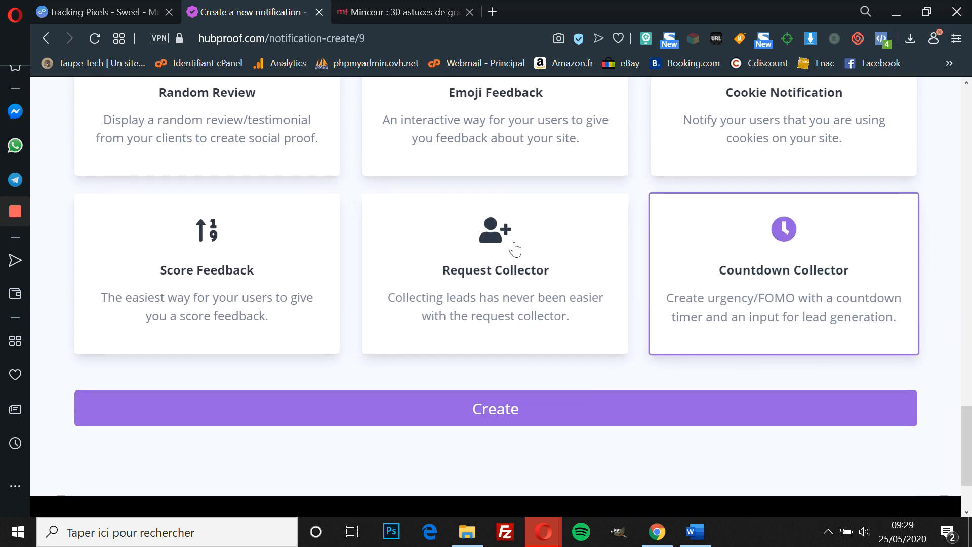
left_click(502, 408)
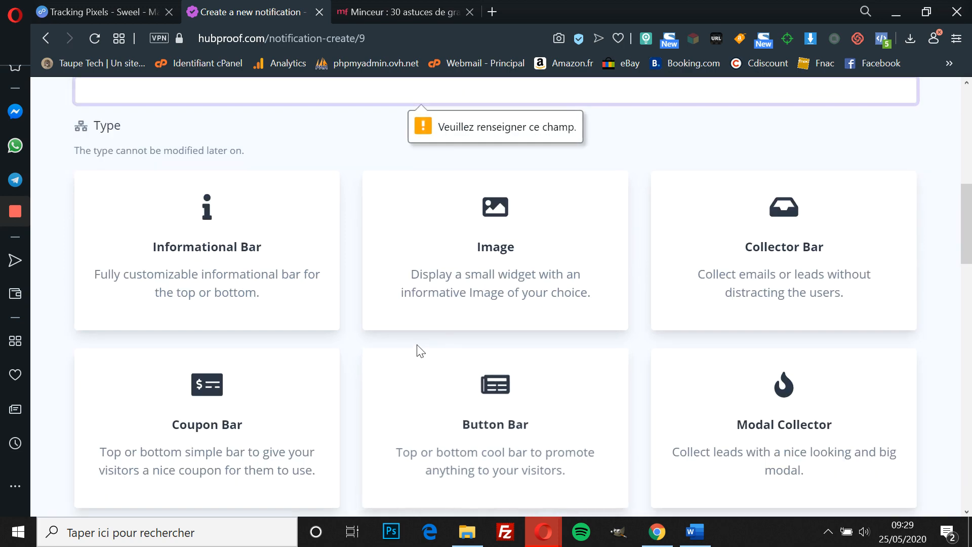
Step: Enter 'fomo' in the notification's Name field
scroll(420, 351, "up", 8)
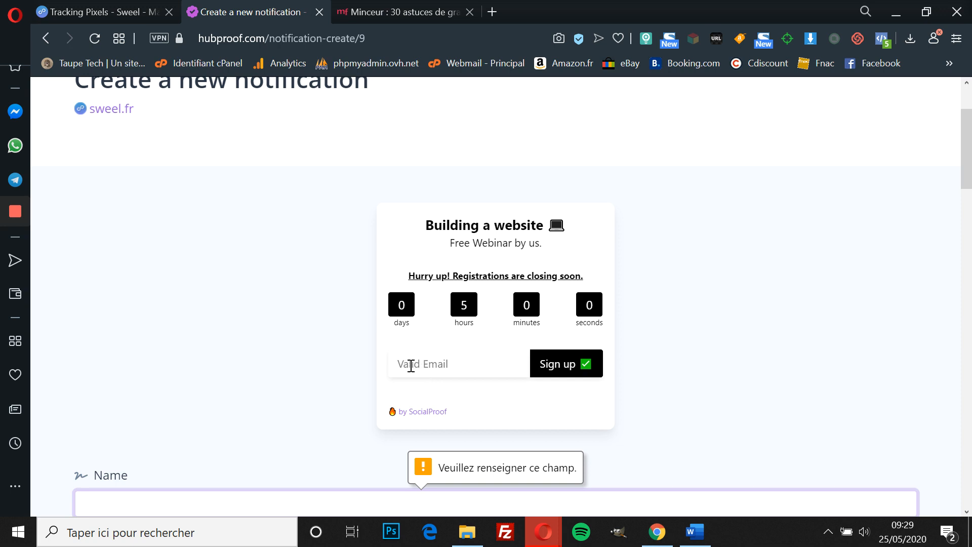
scroll(385, 421, "down", 1)
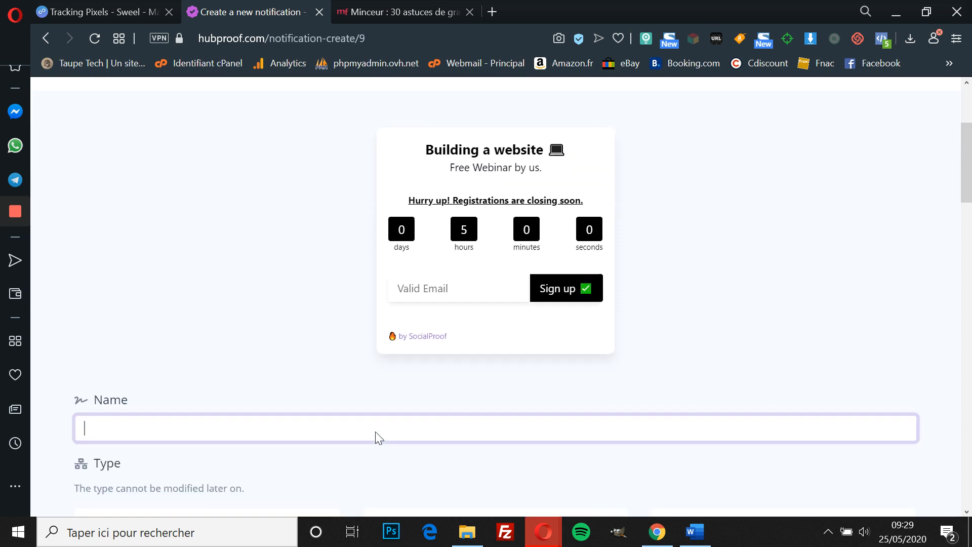
scroll(379, 438, "down", 3)
scroll(196, 317, "up", 2)
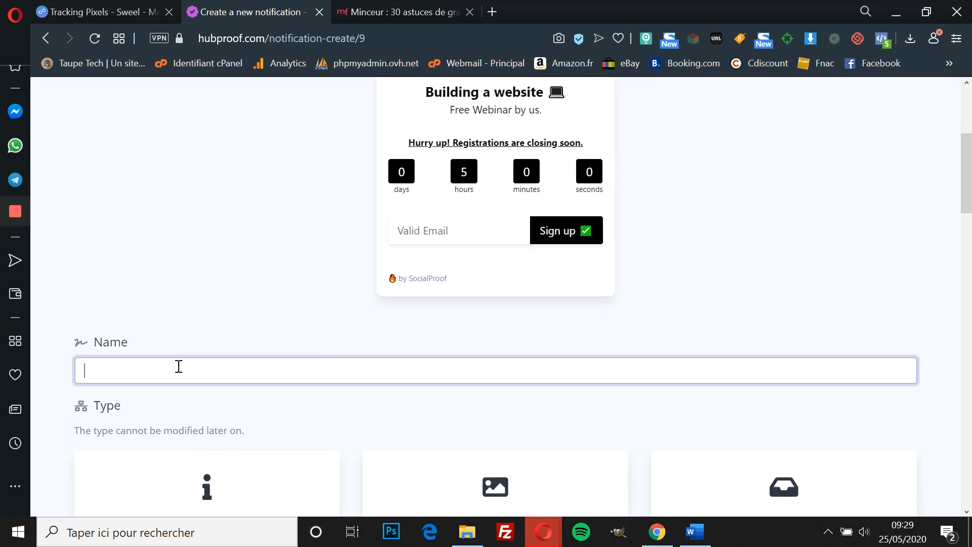
type("fomo notif")
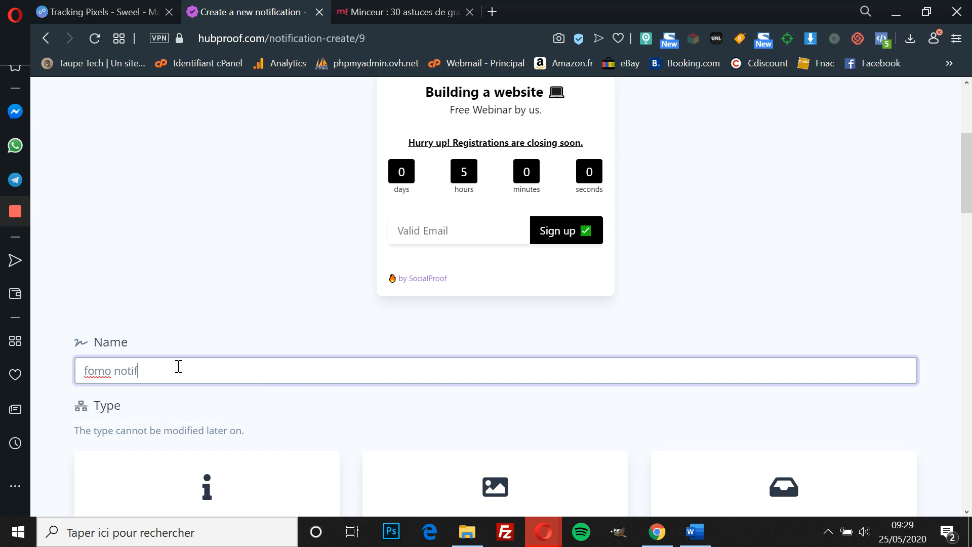
scroll(178, 366, "down", 2)
scroll(178, 367, "up", 6)
scroll(178, 367, "down", 20)
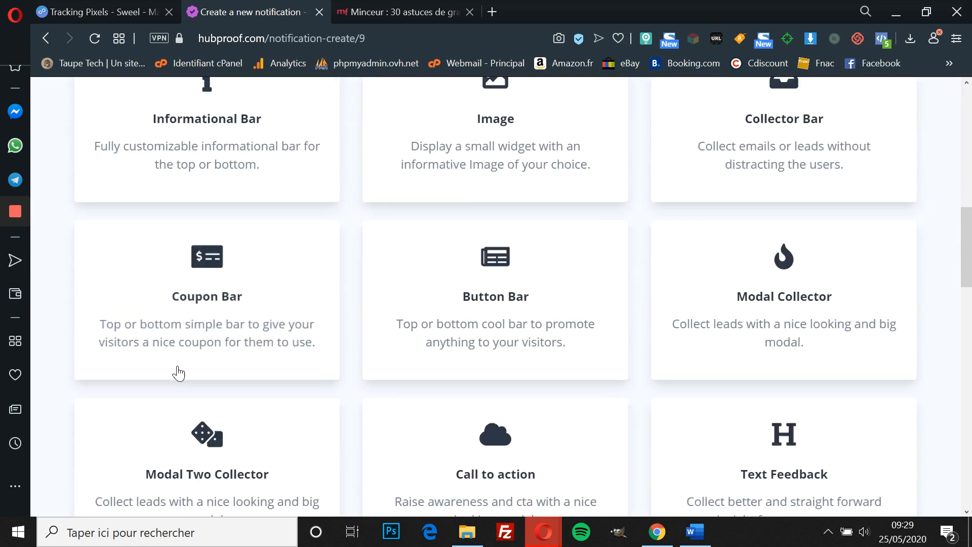
Step: Create the 'fomo notif' Countdown Collector notification
left_click(445, 305)
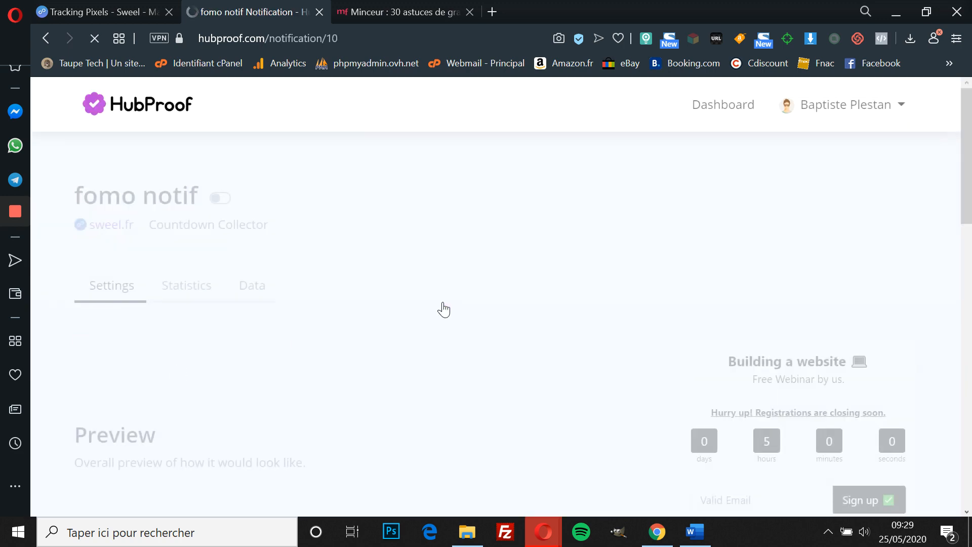
scroll(442, 352, "down", 3)
scroll(442, 352, "down", 1)
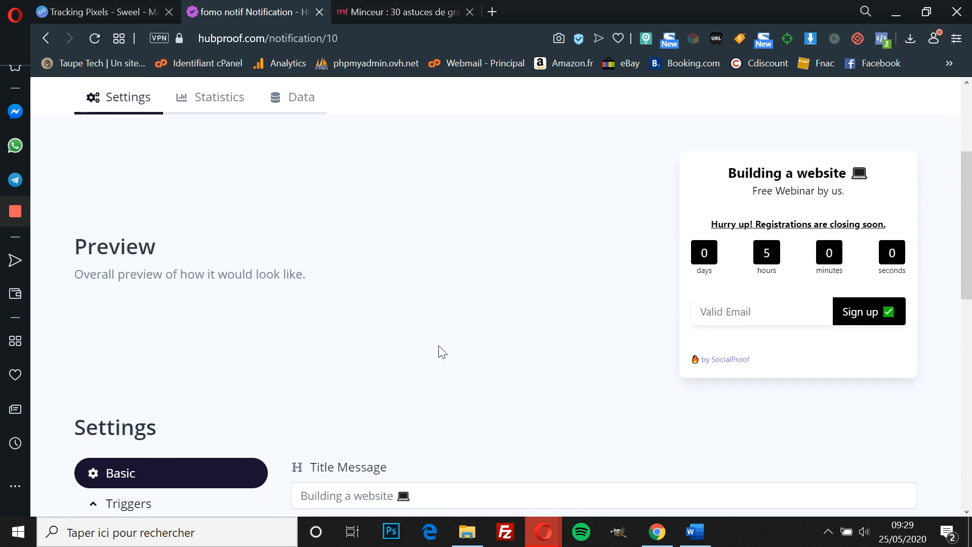
scroll(442, 352, "up", 1)
scroll(440, 350, "down", 8)
scroll(458, 243, "up", 6)
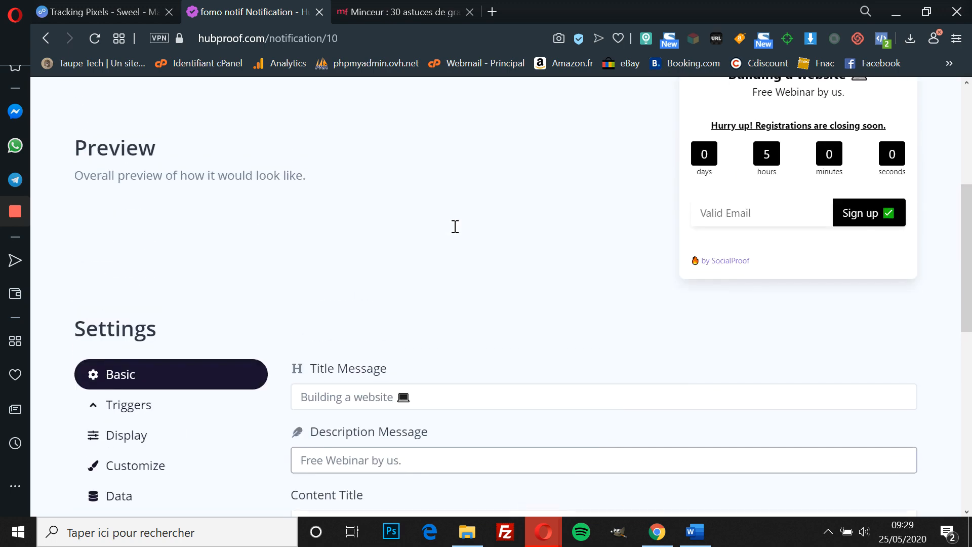
scroll(401, 421, "down", 4)
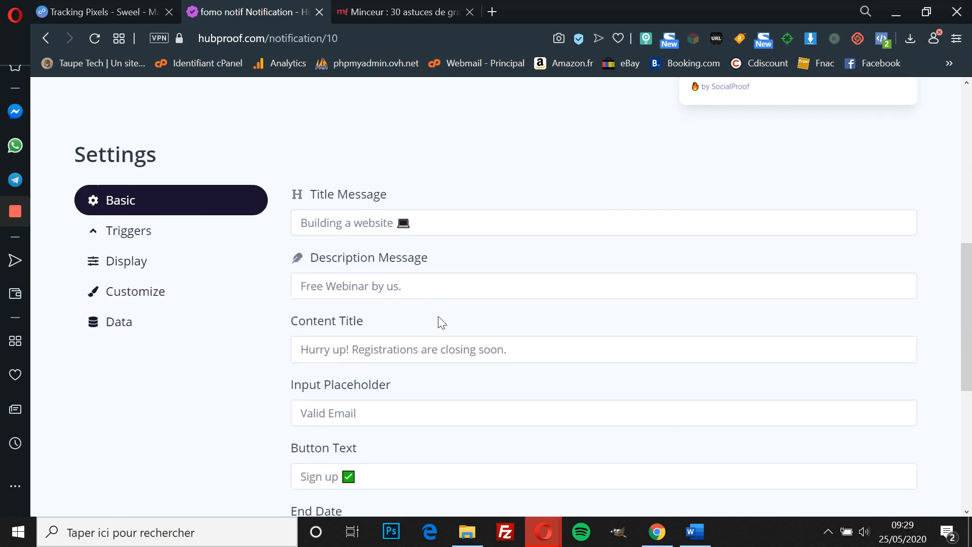
Step: Change the Title Message to '7 recettes minceurs' and remove the laptop emoji
left_click(391, 232)
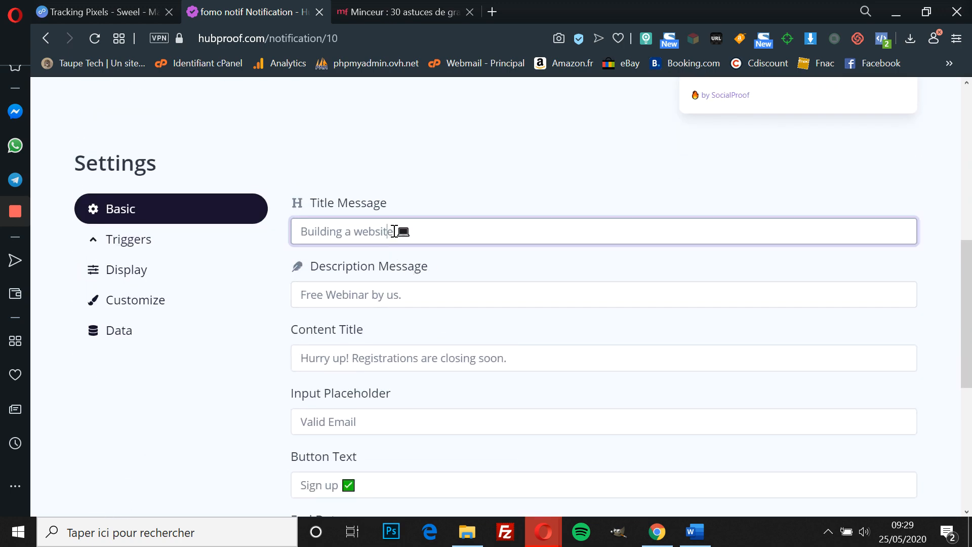
left_click_drag(395, 231, 251, 248)
type("Pdf")
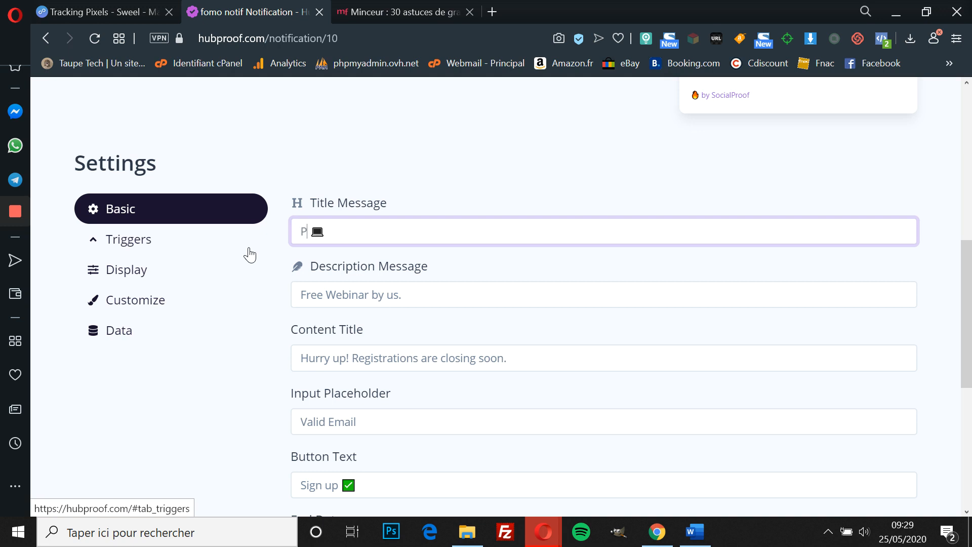
type("gratuit pour")
key("BackSpace")
key("BackSpace")
key("BackSpace")
key("BackSpace")
key("BackSpace")
key("BackSpace")
key("BackSpace")
key("BackSpace")
key("BackSpace")
key("BackSpace")
key("BackSpace")
key("BackSpace")
key("BackSpace")
key("BackSpace")
key("BackSpace")
key("BackSpace")
type("7")
type(" astuces")
key("BackSpace")
key("BackSpace")
key("BackSpace")
key("BackSpace")
key("BackSpace")
key("BackSpace")
key("BackSpace")
type("recet")
type("tyes")
key("BackSpace")
key("BackSpace")
key("BackSpace")
key("BackSpace")
type("es minceurs")
left_click(424, 233)
key("BackSpace")
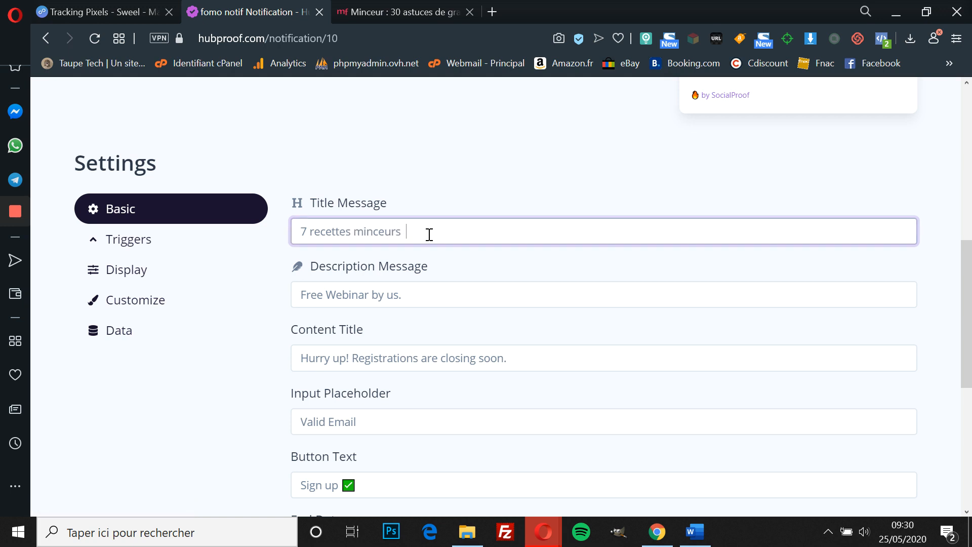
Step: Open emojipedia.org/objects/ in a new browser tab
left_click(494, 13)
type("emojipedia.org/objects/")
key("Return")
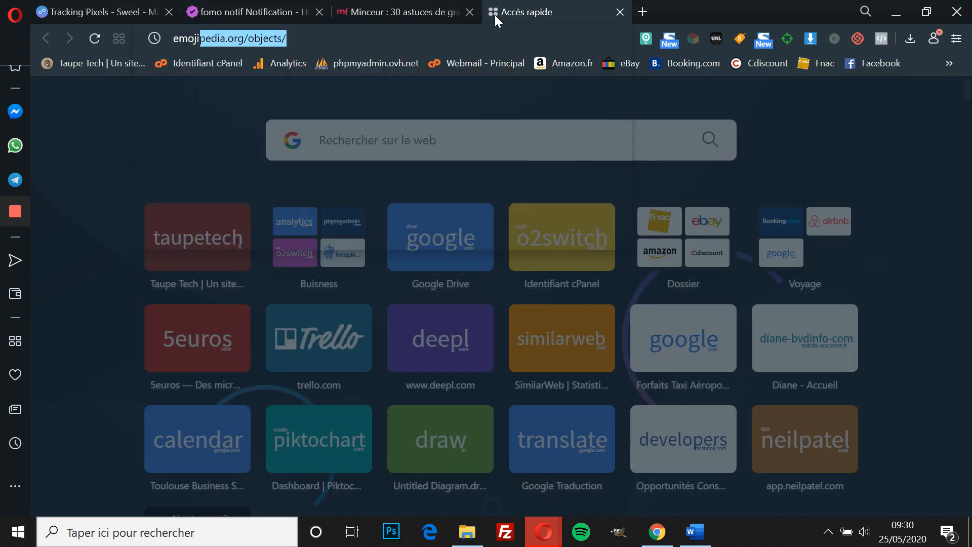
Step: Browse and reload Emojipedia's Objects emoji category page
scroll(346, 287, "down", 13)
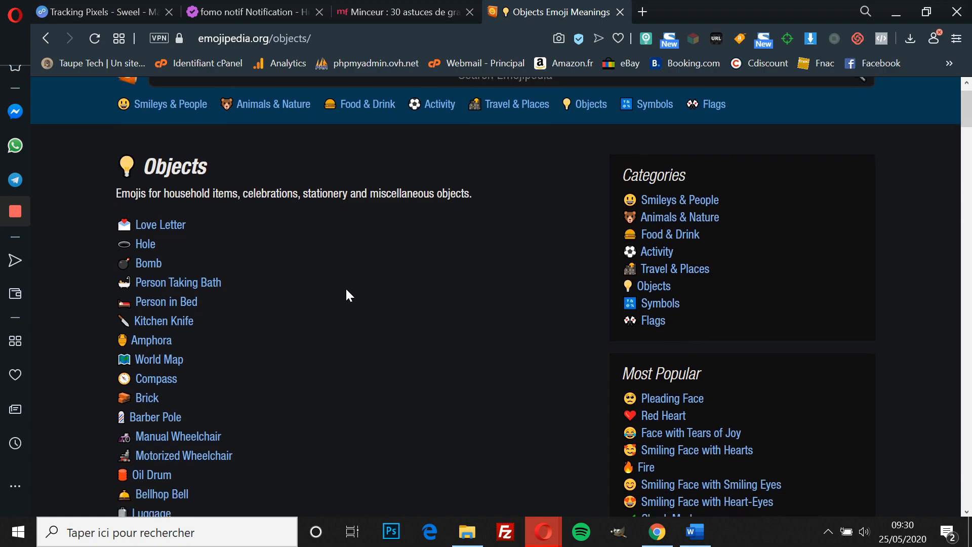
scroll(346, 296, "down", 7)
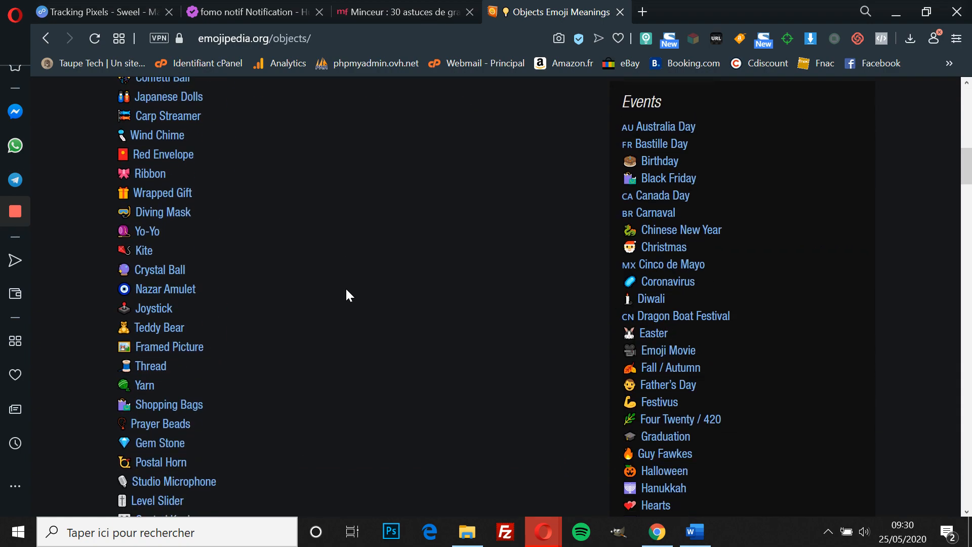
scroll(346, 296, "down", 20)
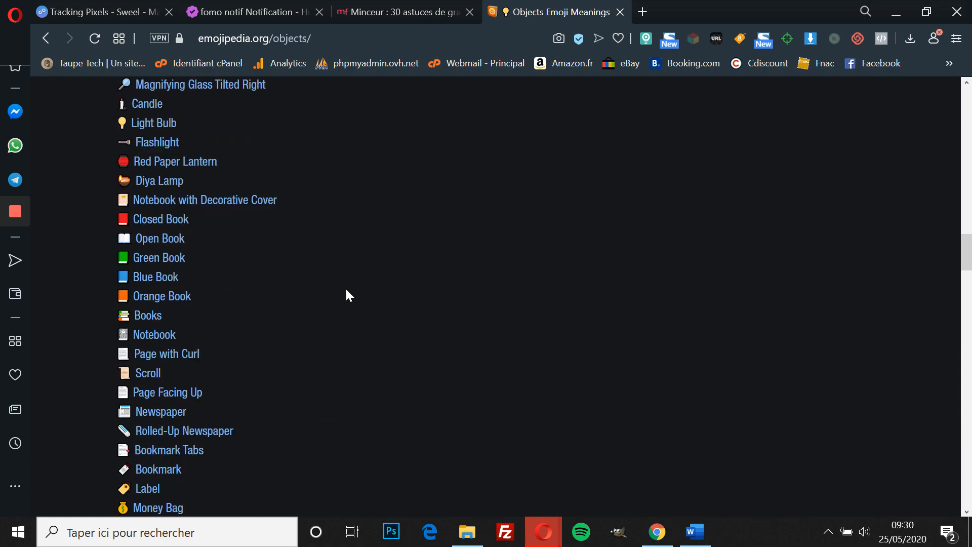
scroll(346, 295, "down", 20)
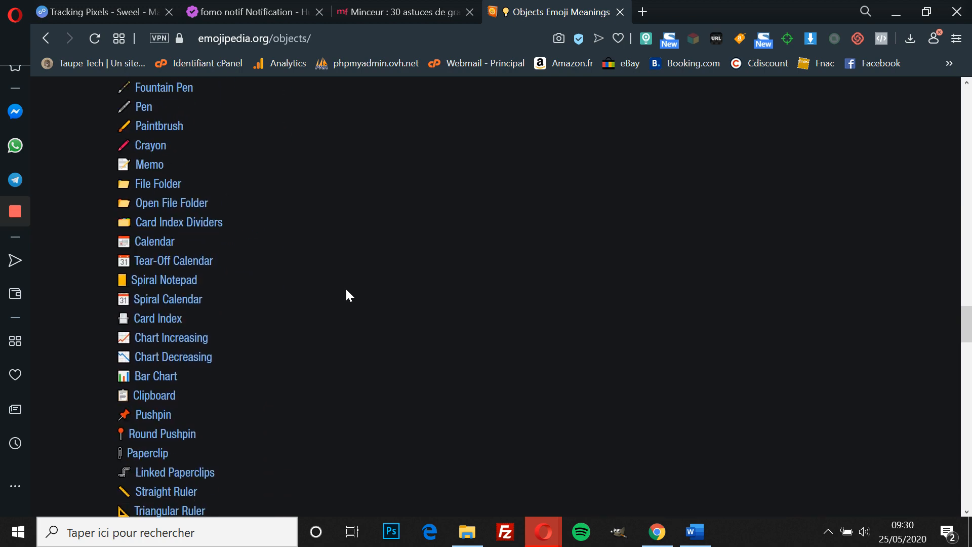
scroll(347, 296, "down", 10)
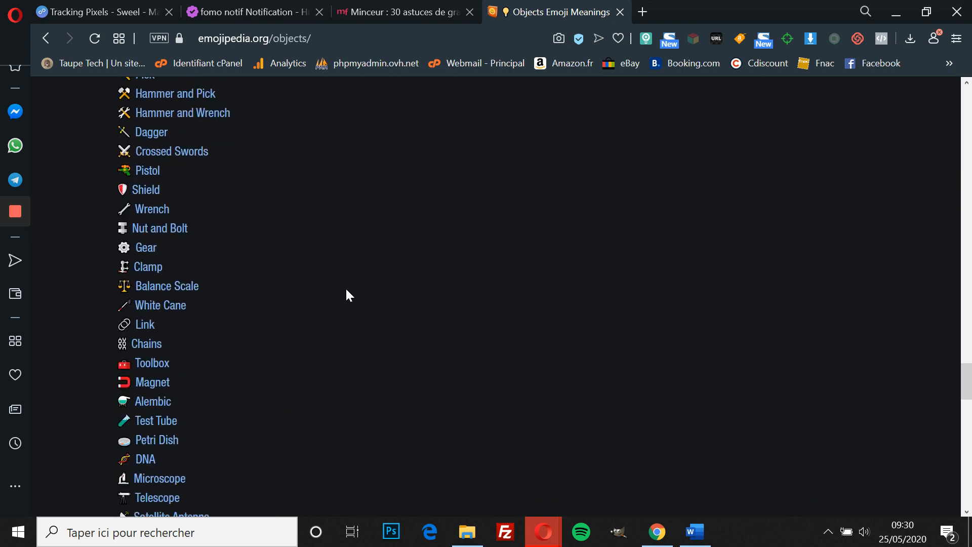
scroll(346, 296, "down", 8)
scroll(346, 295, "up", 20)
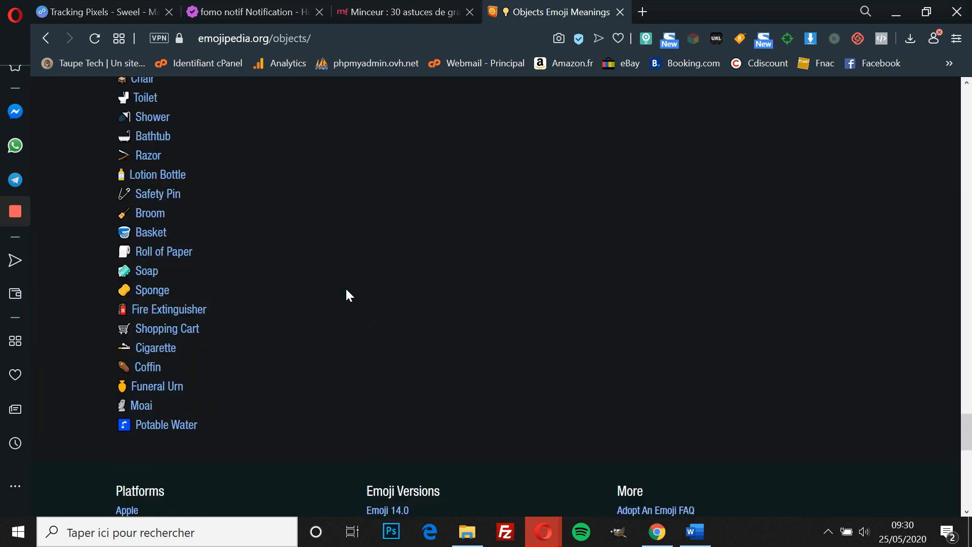
scroll(346, 293, "up", 6)
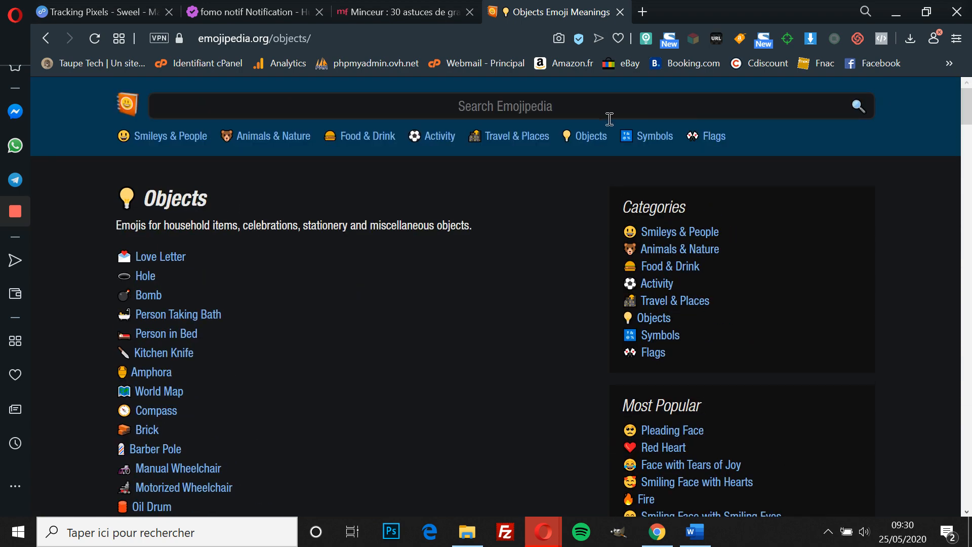
left_click(591, 138)
left_click(596, 136)
left_click(582, 141)
Step: Copy the Wrapped Gift emoji and paste it at the end of HubProof's title
scroll(300, 347, "down", 7)
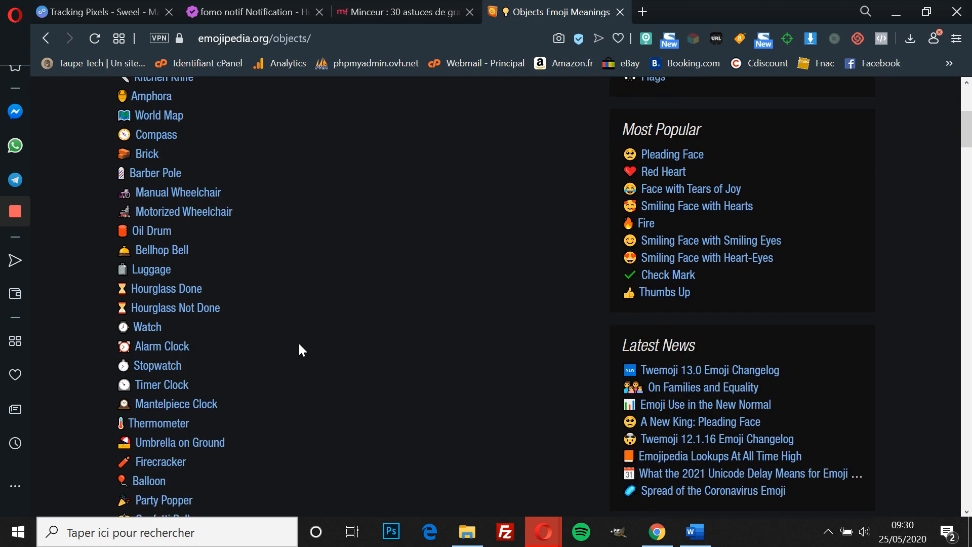
scroll(300, 348, "down", 20)
scroll(300, 348, "down", 5)
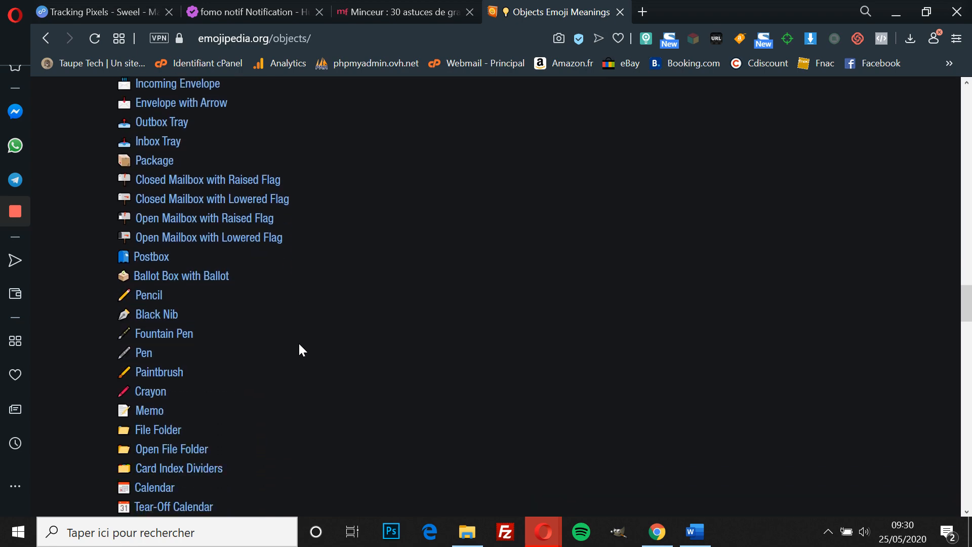
scroll(299, 349, "up", 15)
scroll(300, 347, "down", 2)
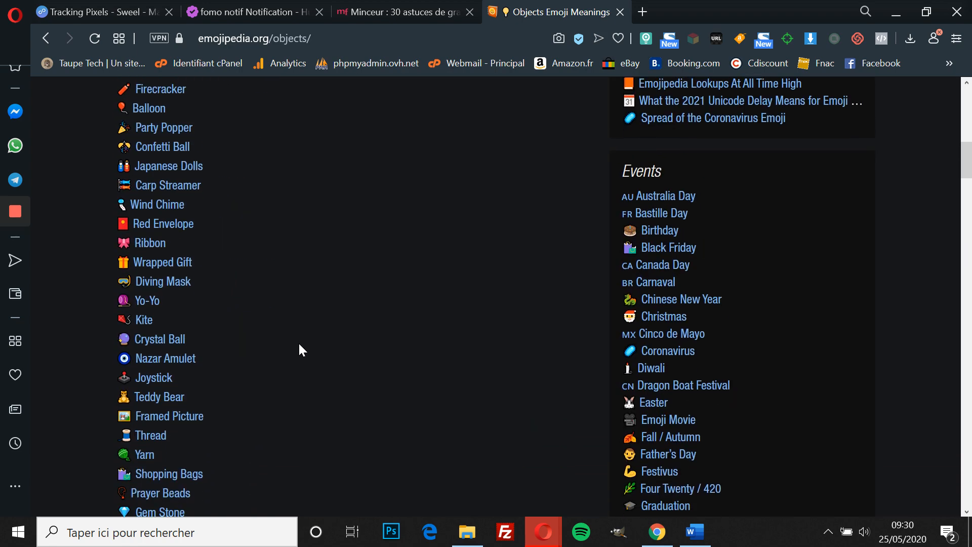
scroll(299, 348, "down", 1)
left_click(158, 231)
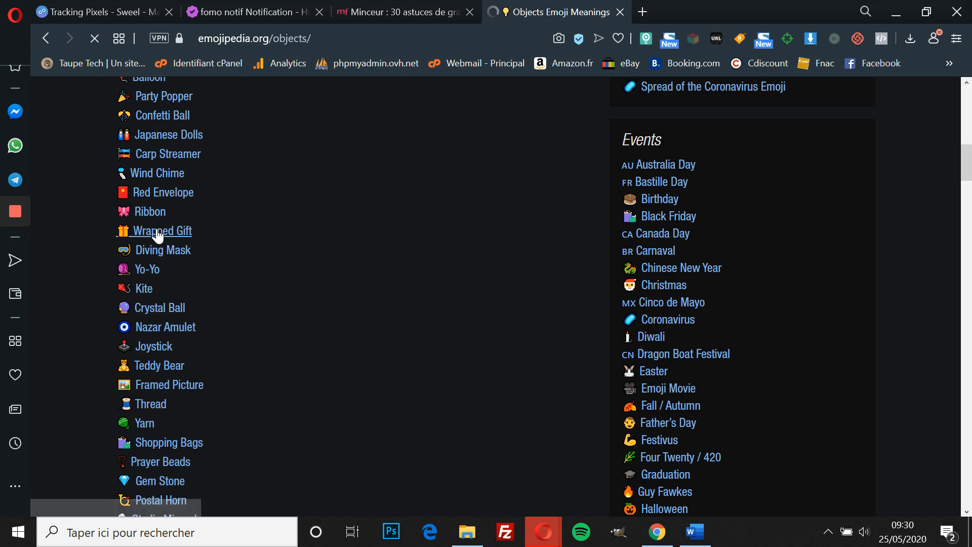
left_click(296, 423)
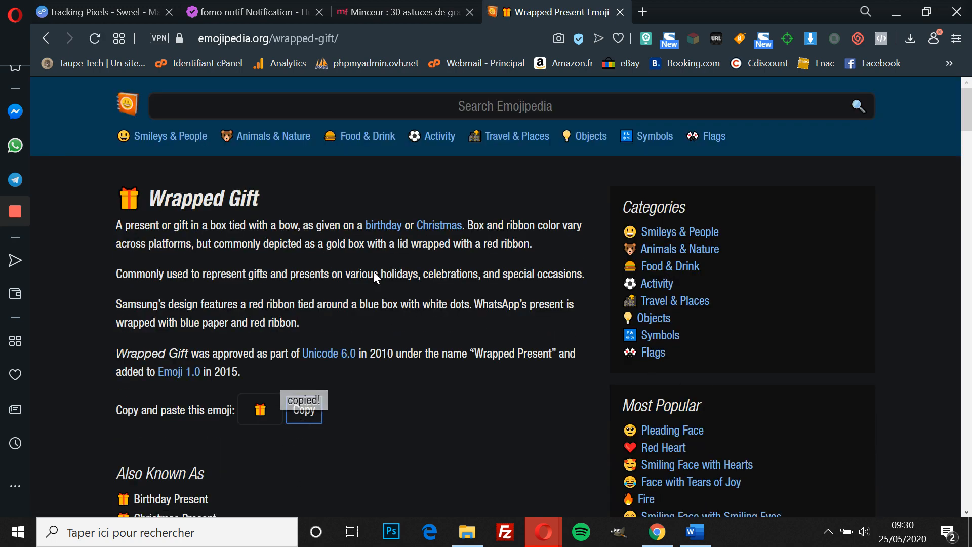
left_click(248, 12)
key("ctrl+v")
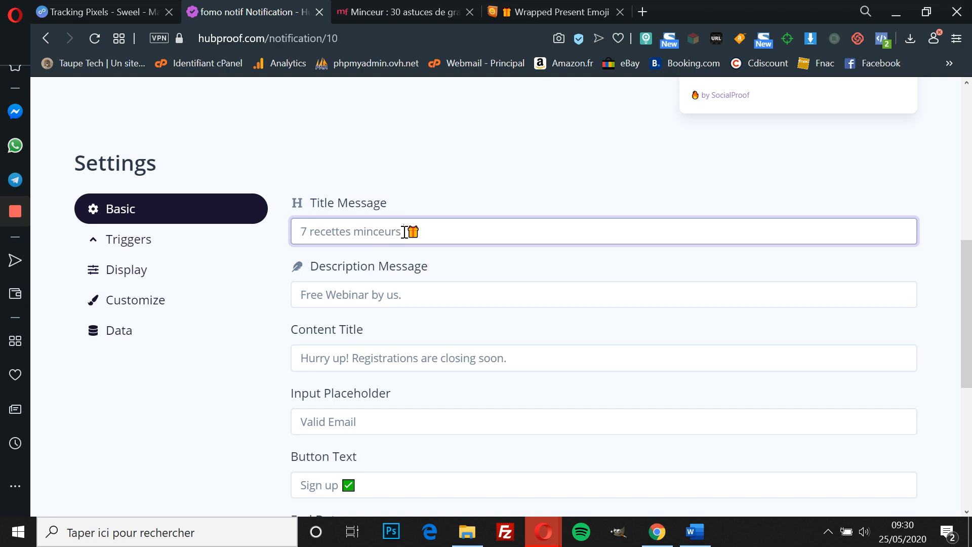
Step: Prefix the title with 'PDF : ' and replace the description with 'Gratuit pour vous !'
left_click(302, 231)
type("PDF ")
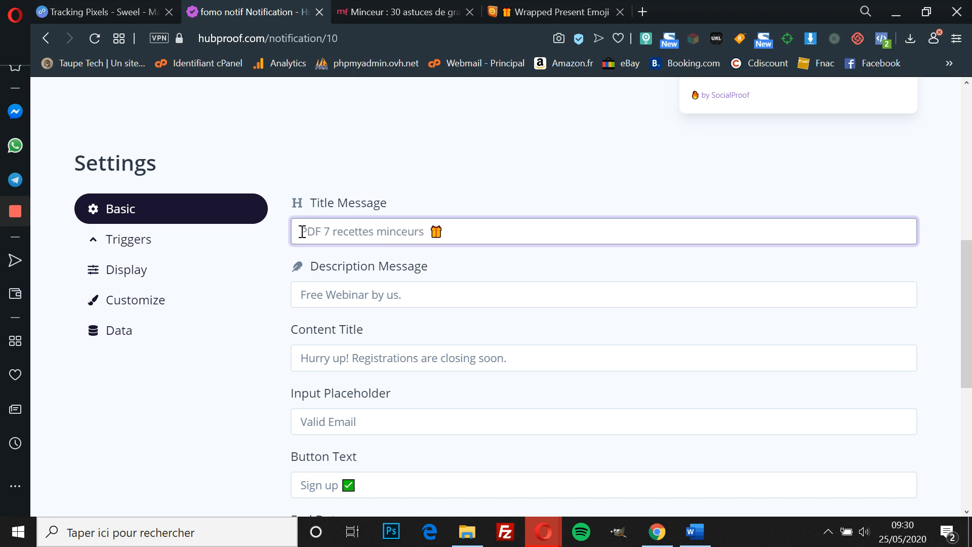
type(":")
left_click(350, 294)
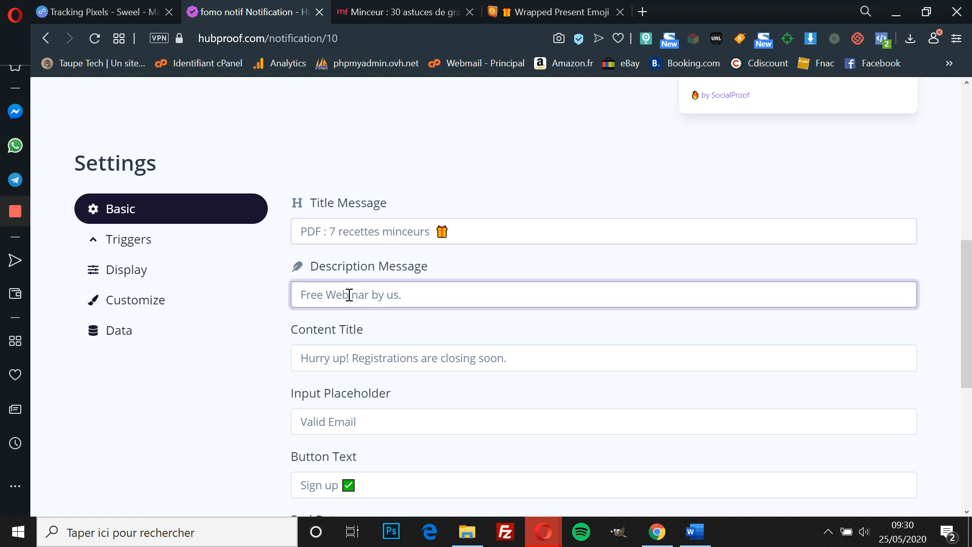
triple_click(349, 295)
type("Grat")
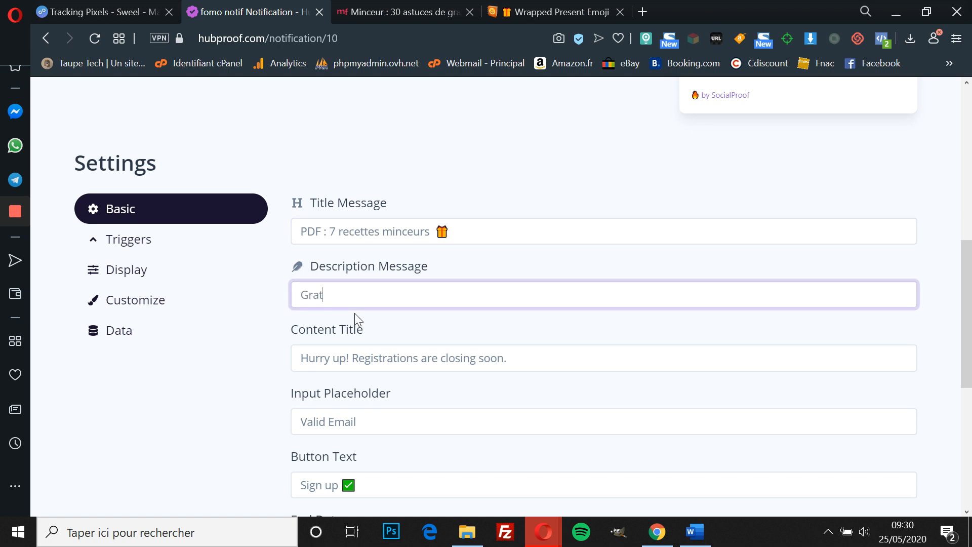
type("uit pour vous !")
Step: Make the description 'Gratuit pour vous uniquement' and replace 'Hurry up' with 'Dépéchez vous'
scroll(354, 313, "down", 1)
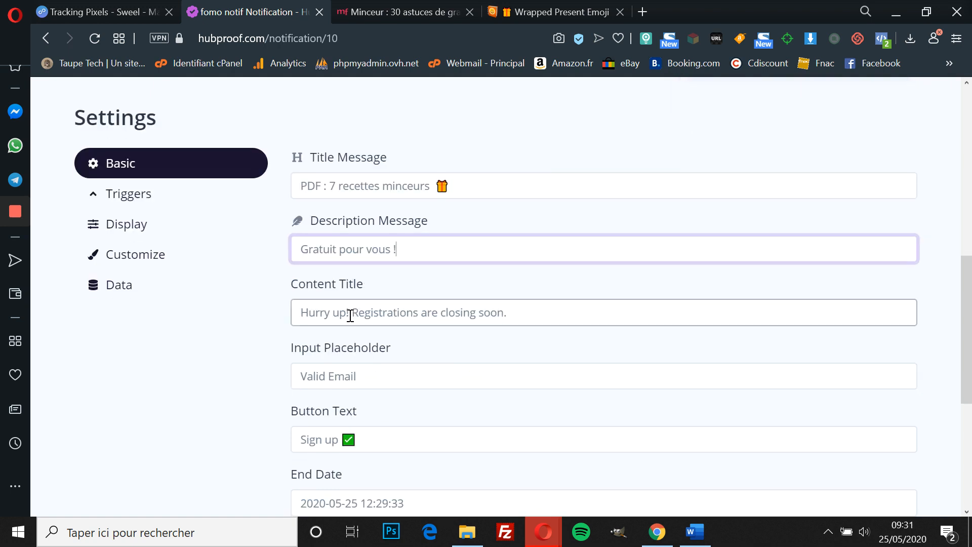
key("BackSpace")
type("uniquement")
left_click_drag(347, 314, 299, 312)
type("Dépéchez vous")
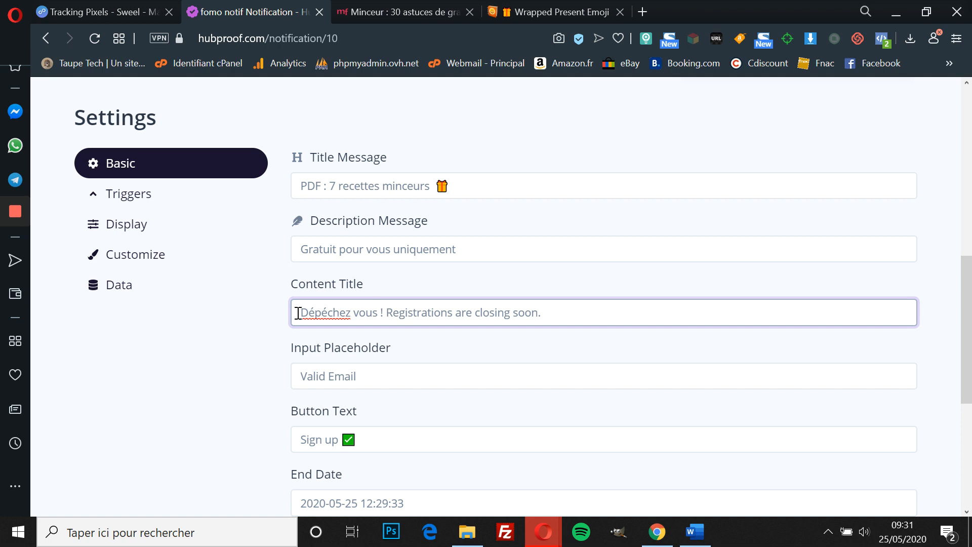
Step: Correct the content title to 'Dépêchez vous ! L'offre est à durée limité.'
right_click(314, 317)
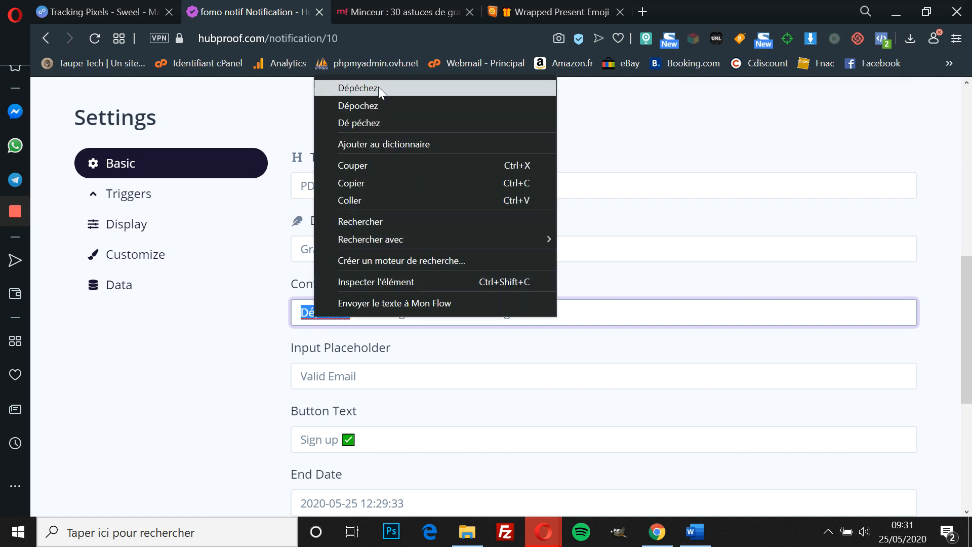
left_click(378, 87)
left_click_drag(539, 310, 390, 308)
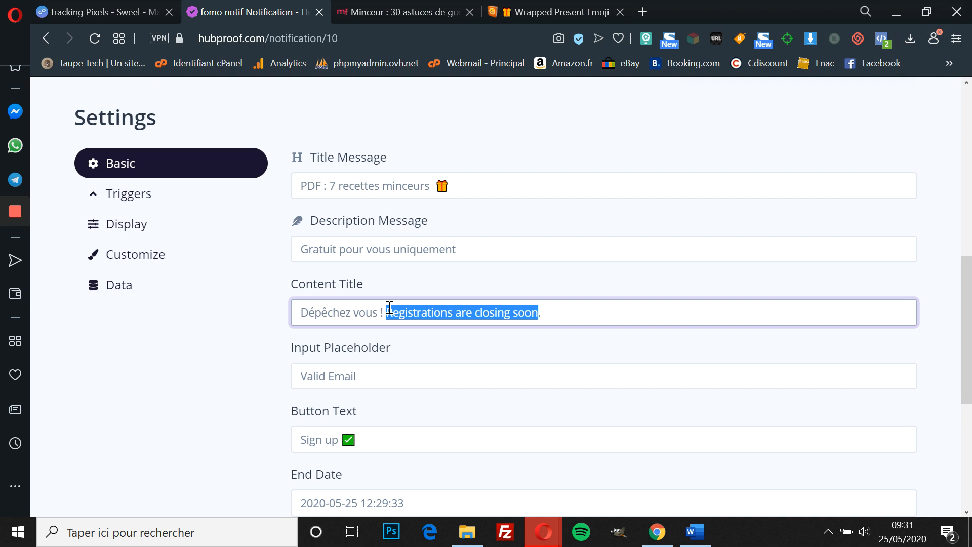
key("BackSpace")
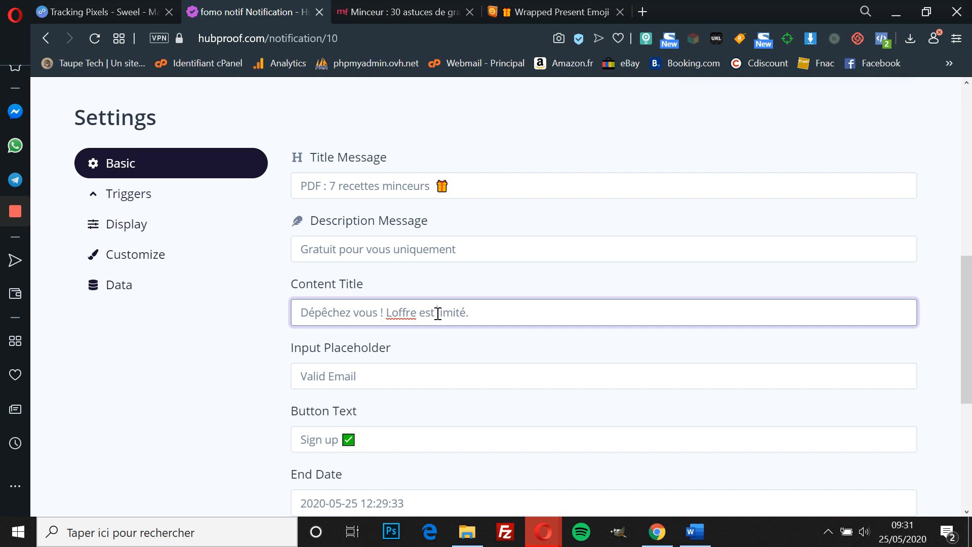
type("à duré")
key("BackSpace")
type("e")
right_click(398, 318)
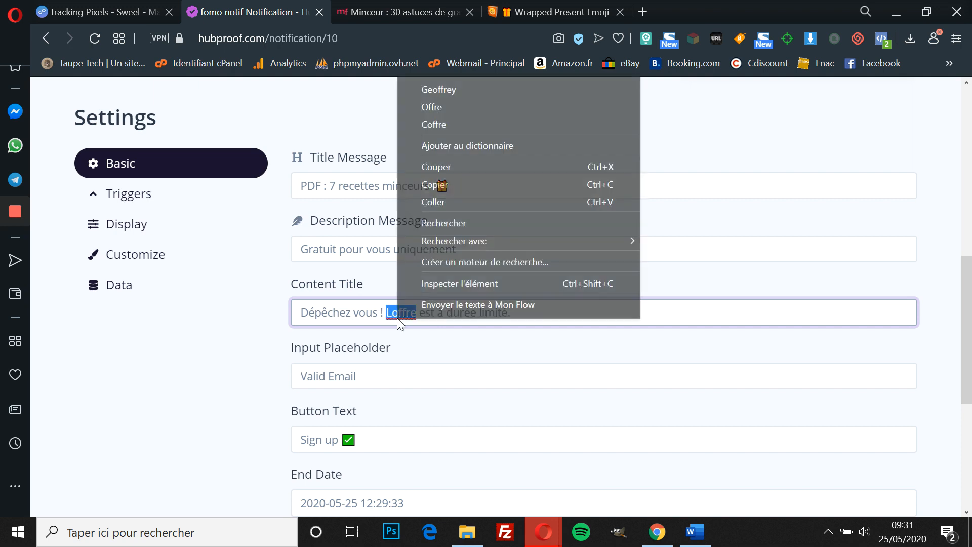
left_click(394, 291)
left_click(388, 320)
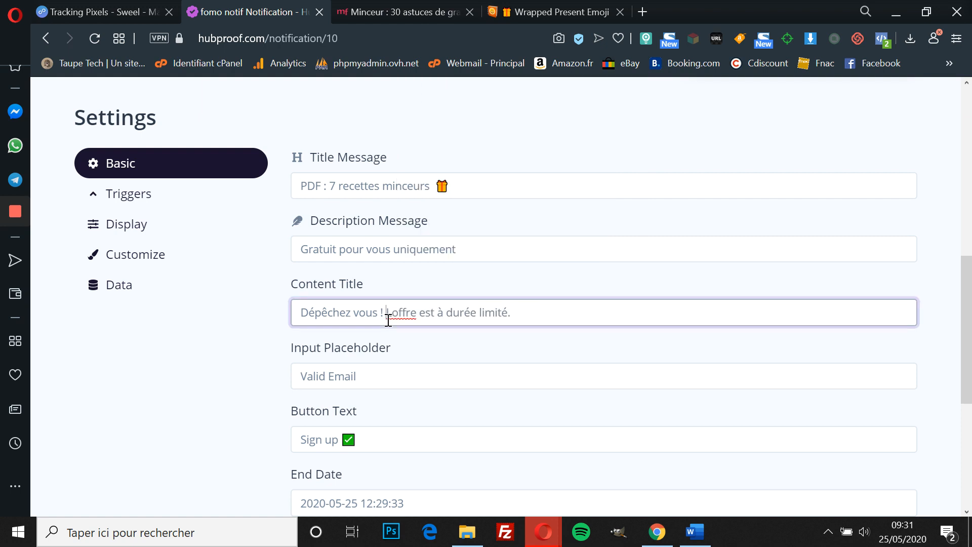
type("'")
Step: Set the input placeholder to 'Votre Email' and the button text to 'Envoyer'
left_click_drag(365, 384, 287, 384)
type("Vot")
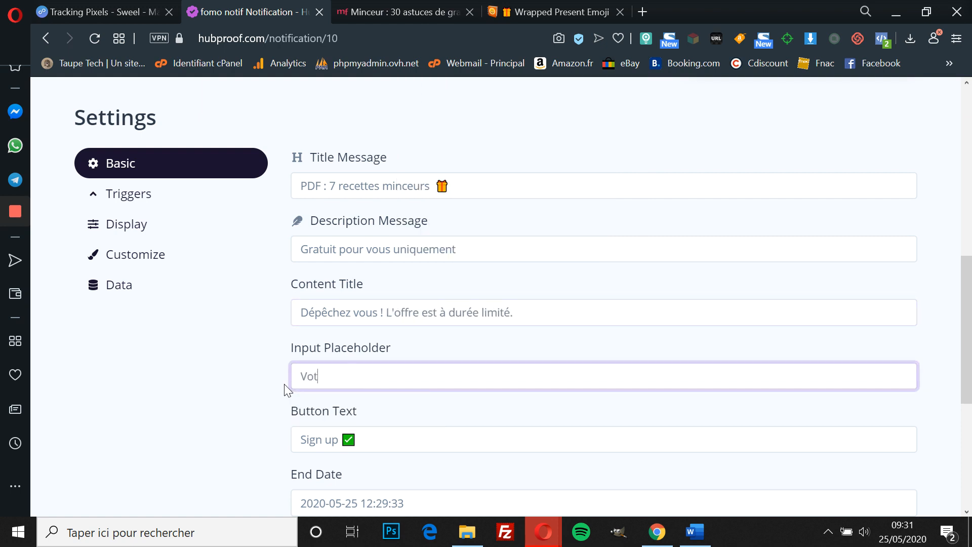
type("re Email")
left_click_drag(338, 440, 287, 442)
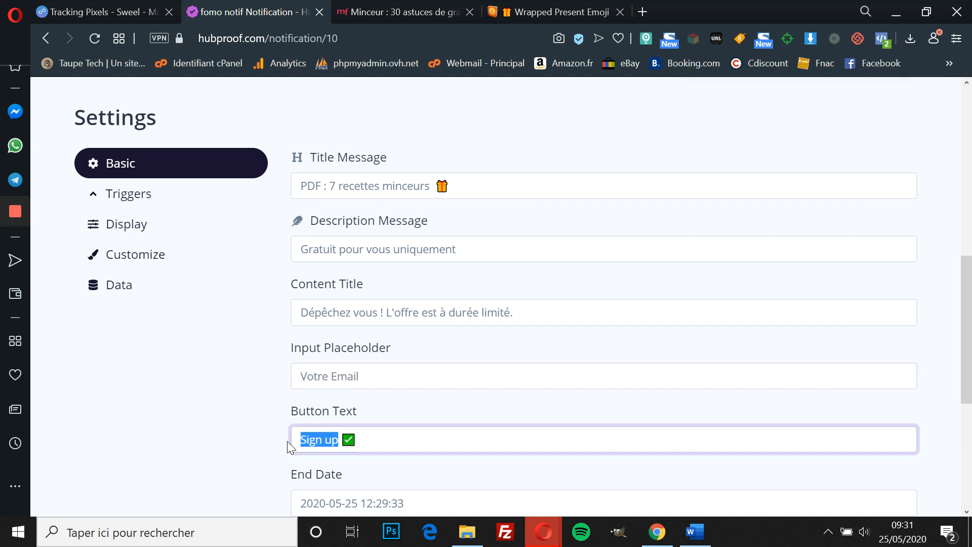
type("Envoyer")
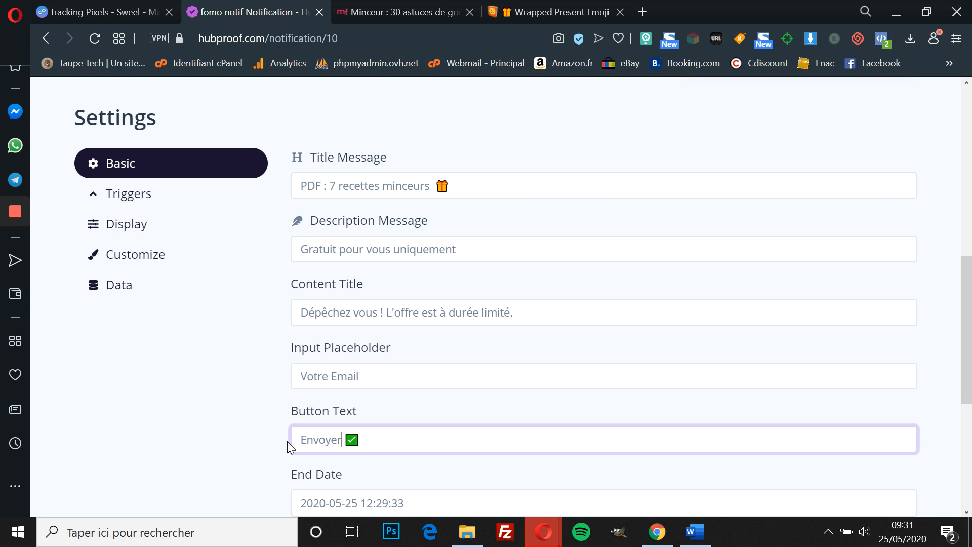
scroll(287, 442, "down", 3)
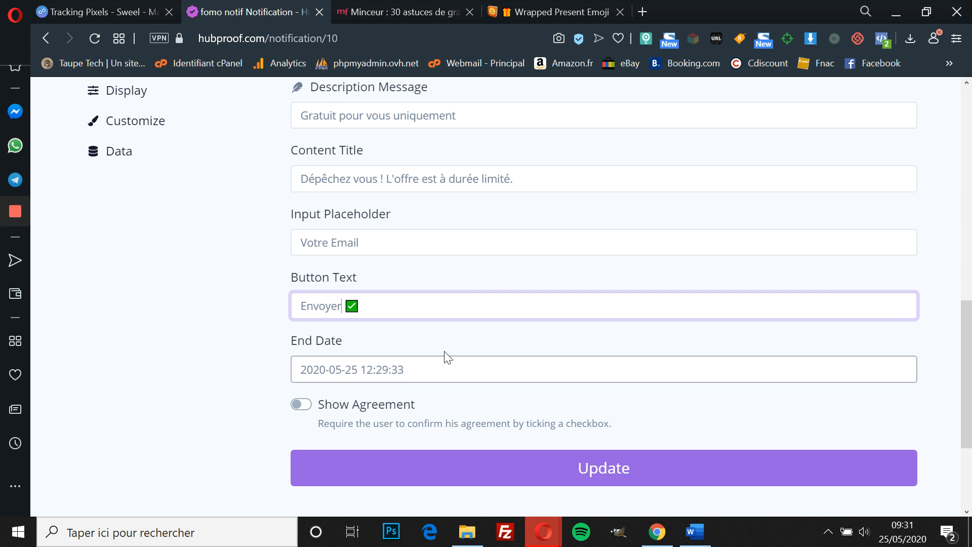
scroll(436, 391, "up", 15)
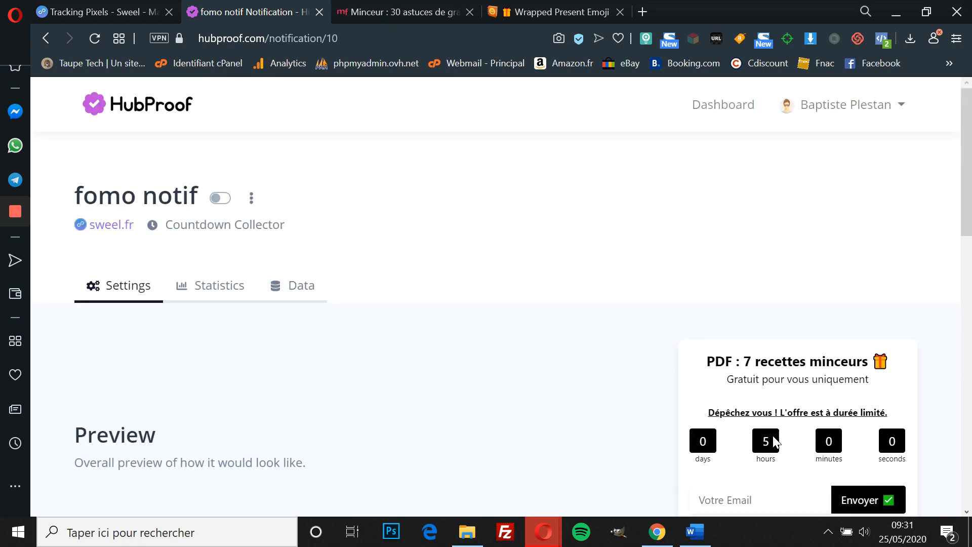
scroll(773, 435, "down", 15)
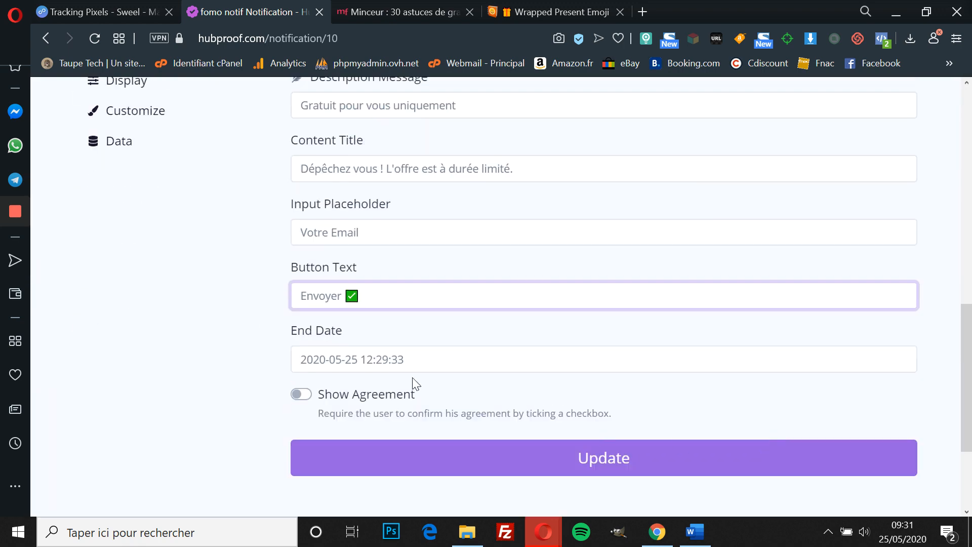
Step: Set the end date to 29 May 2020 09:29, leave Show Agreement off, and save
left_click(318, 360)
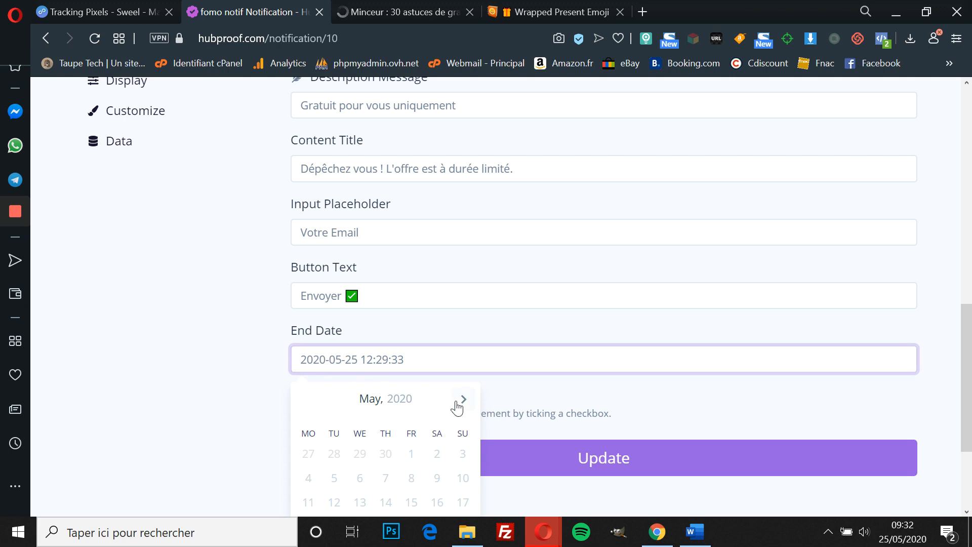
scroll(456, 403, "down", 2)
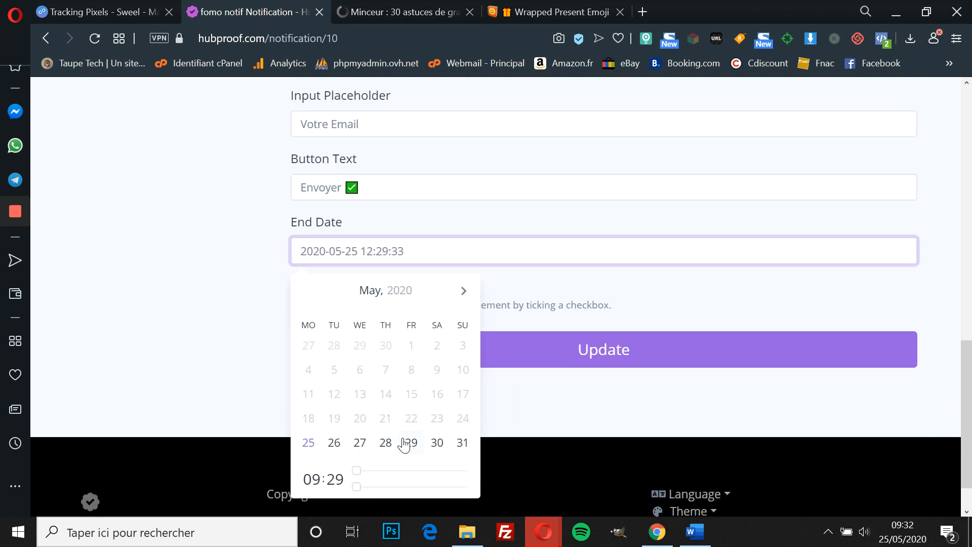
left_click(405, 445)
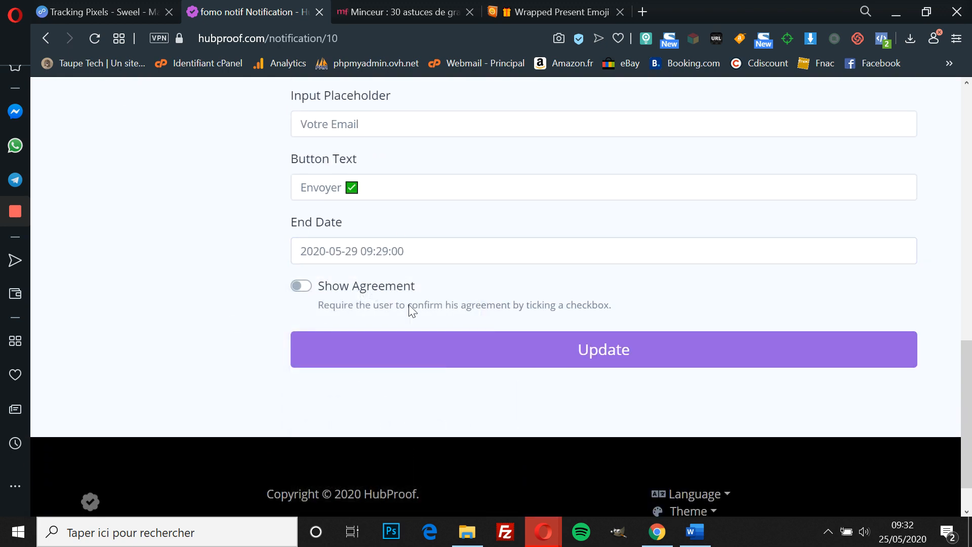
left_click(314, 287)
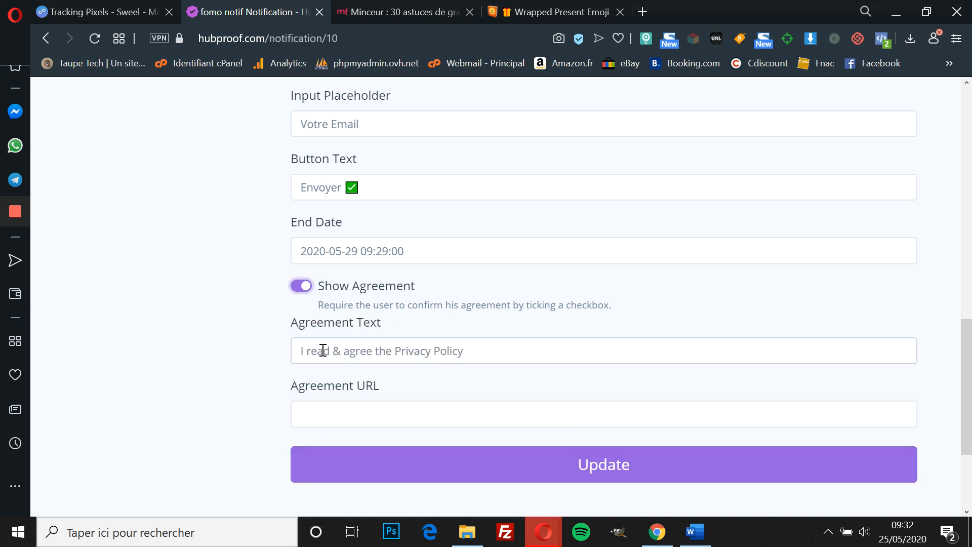
left_click(297, 288)
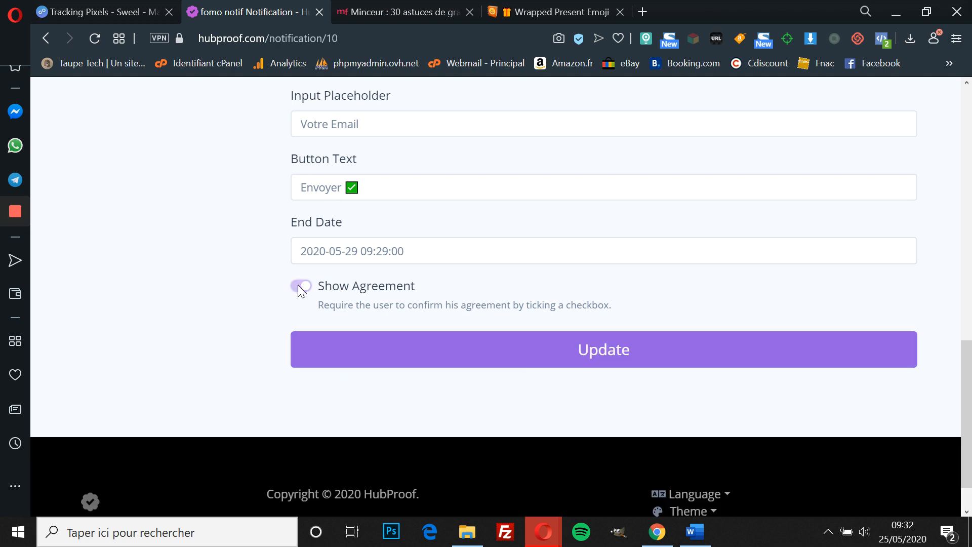
left_click(414, 349)
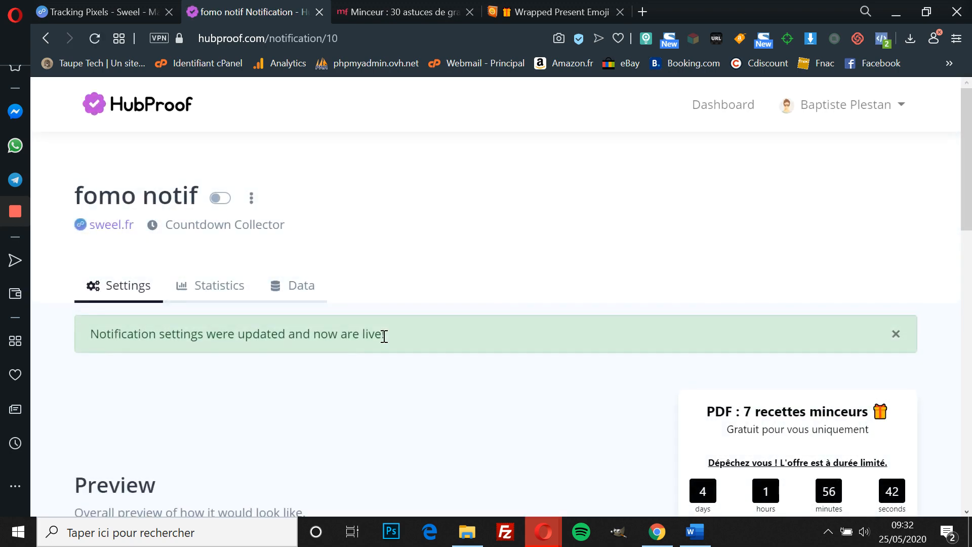
Step: Review the Triggers settings and Display Trigger options, then bring up the Display settings
scroll(790, 254, "down", 5)
scroll(749, 131, "up", 1)
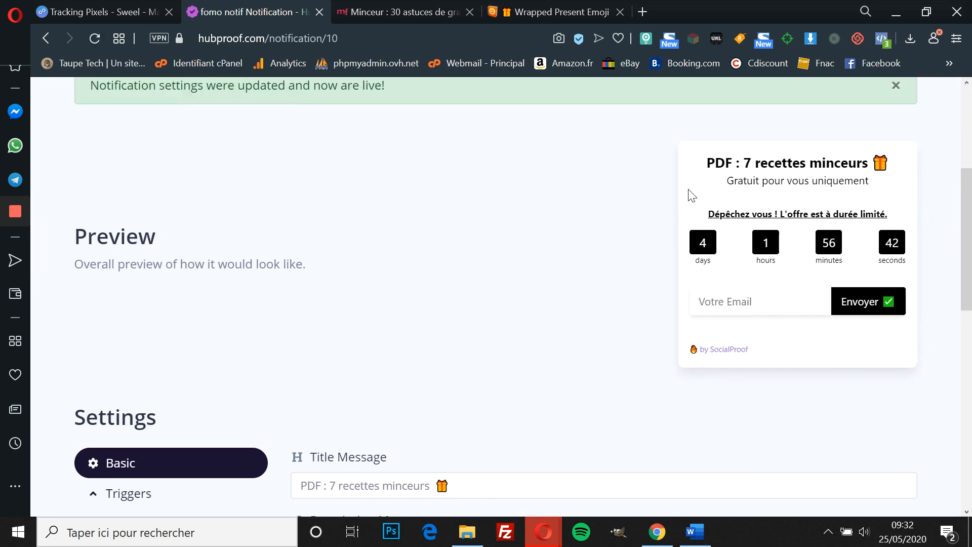
scroll(333, 360, "down", 5)
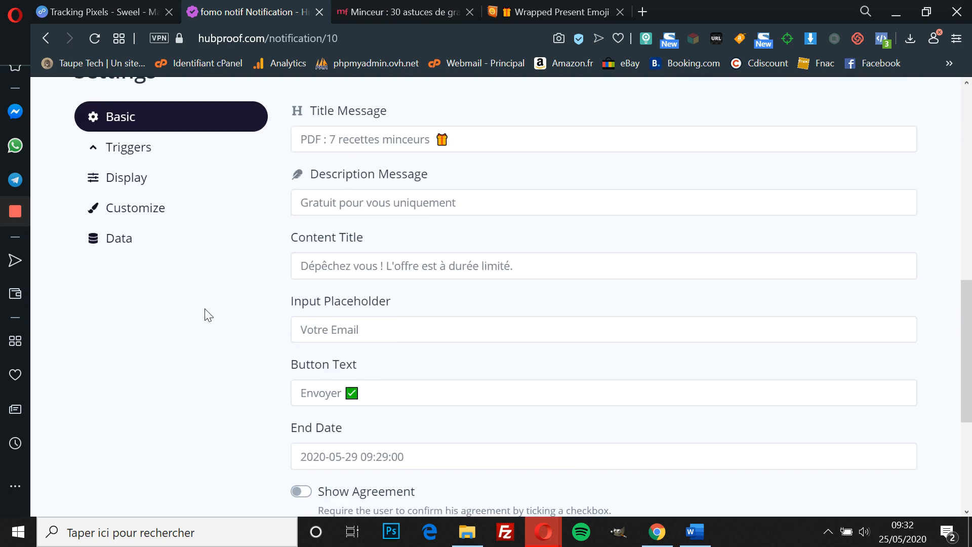
scroll(147, 221, "up", 1)
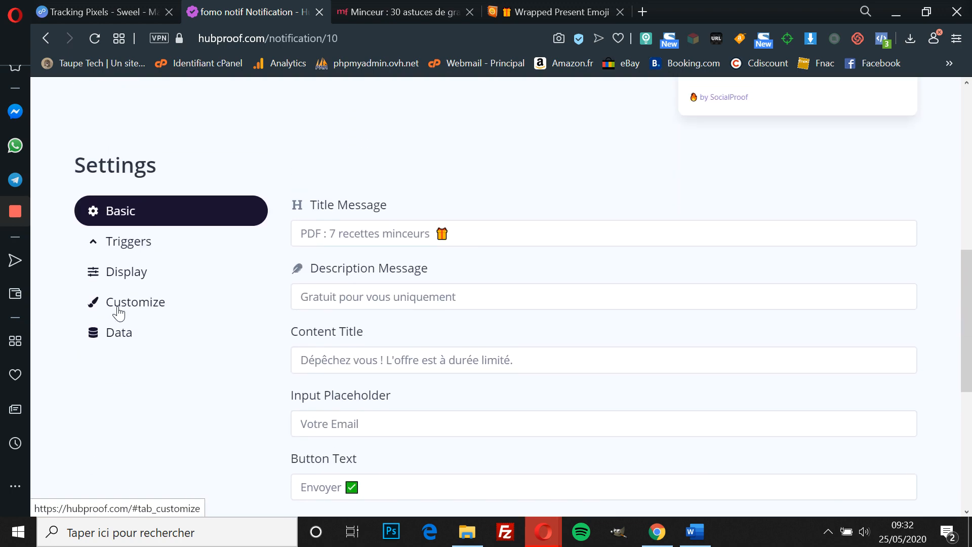
left_click(132, 255)
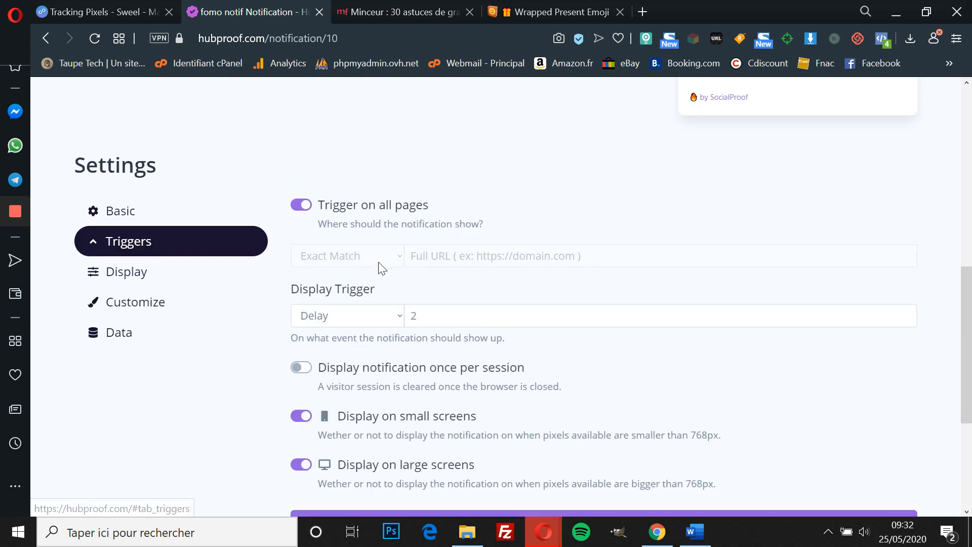
scroll(373, 285, "down", 1)
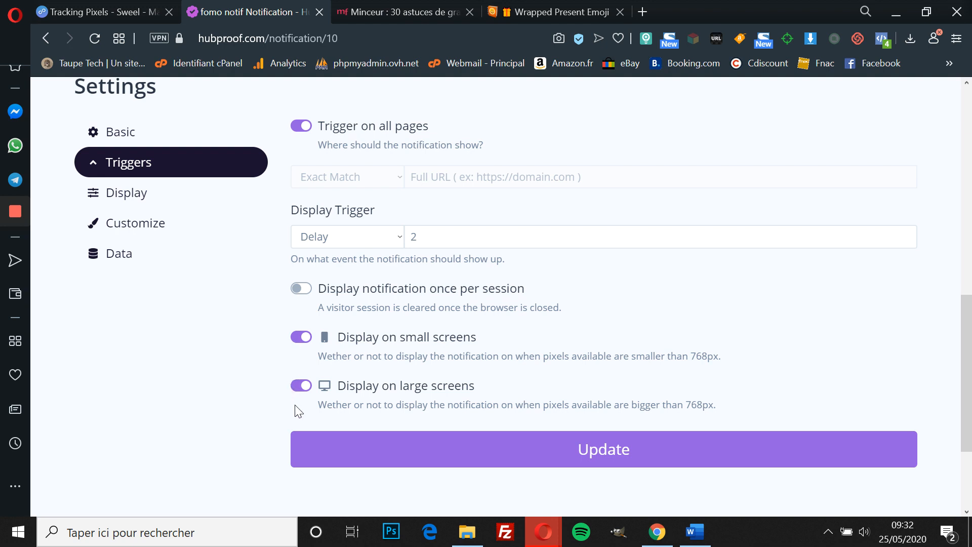
scroll(378, 312, "down", 1)
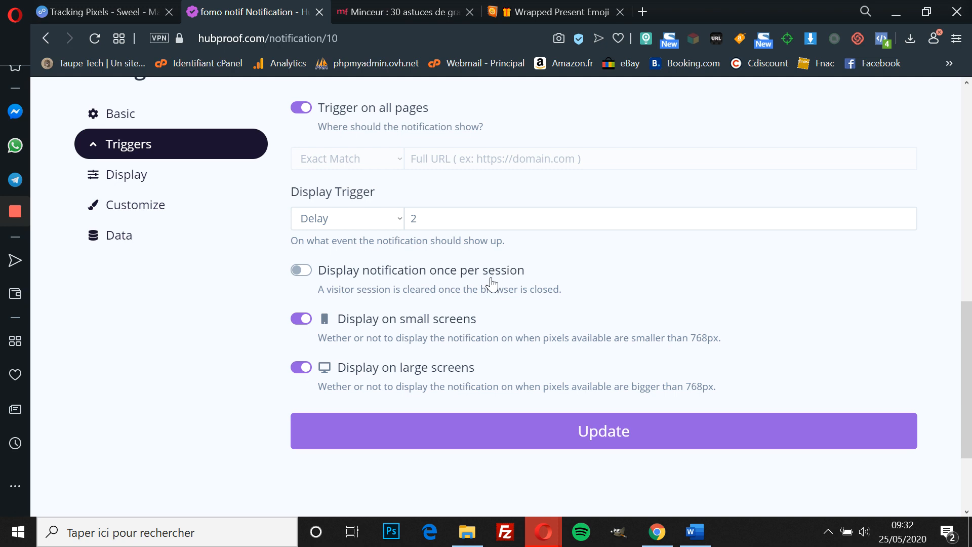
scroll(491, 284, "up", 1)
scroll(355, 314, "up", 2)
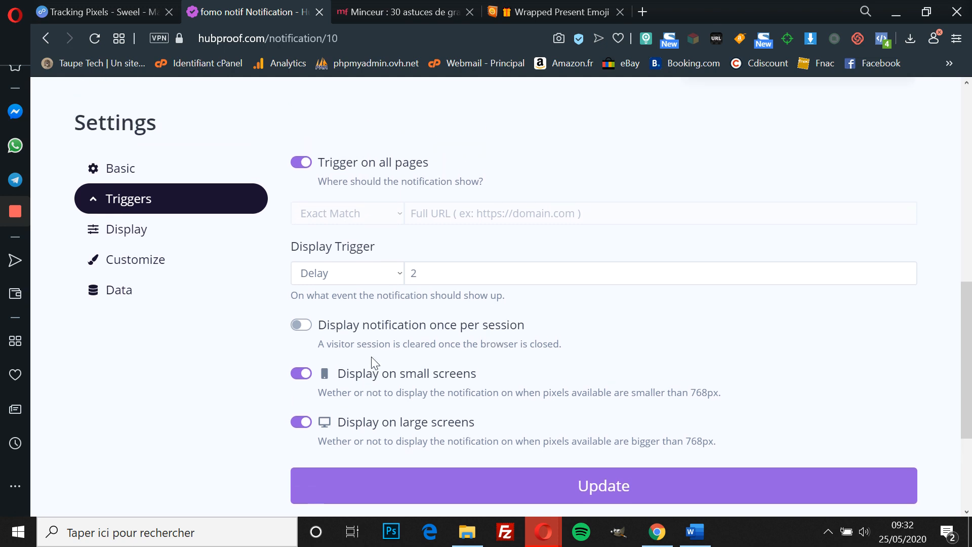
scroll(372, 357, "up", 1)
left_click(391, 338)
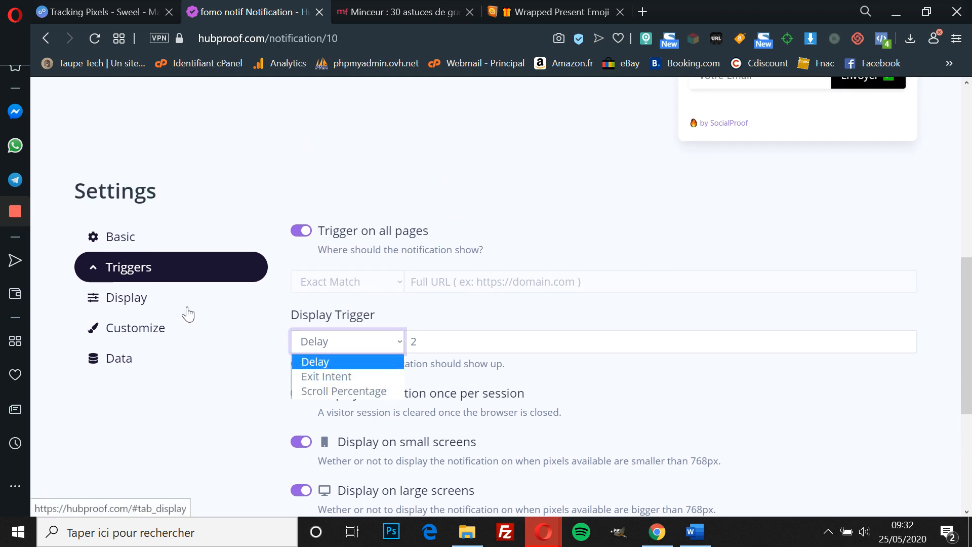
left_click(139, 304)
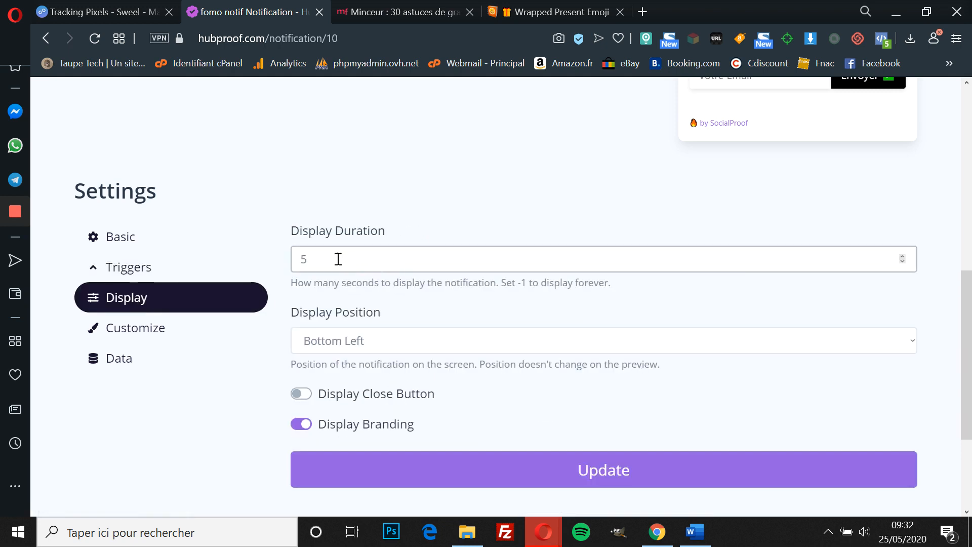
Step: Change the display duration from 5 to -1, keep Bottom Left position, and save
left_click(328, 258)
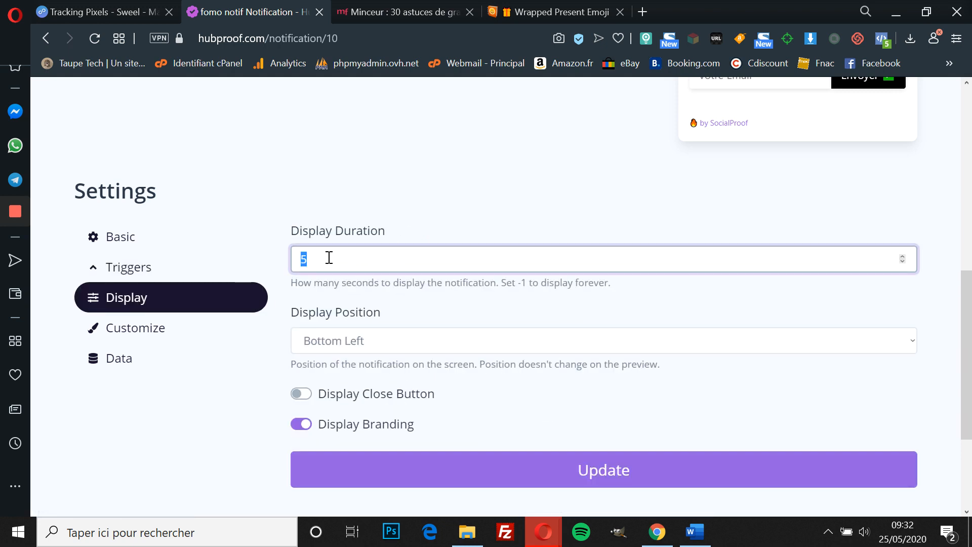
type("-1")
left_click_drag(309, 258, 299, 256)
left_click(368, 322)
scroll(369, 321, "down", 1)
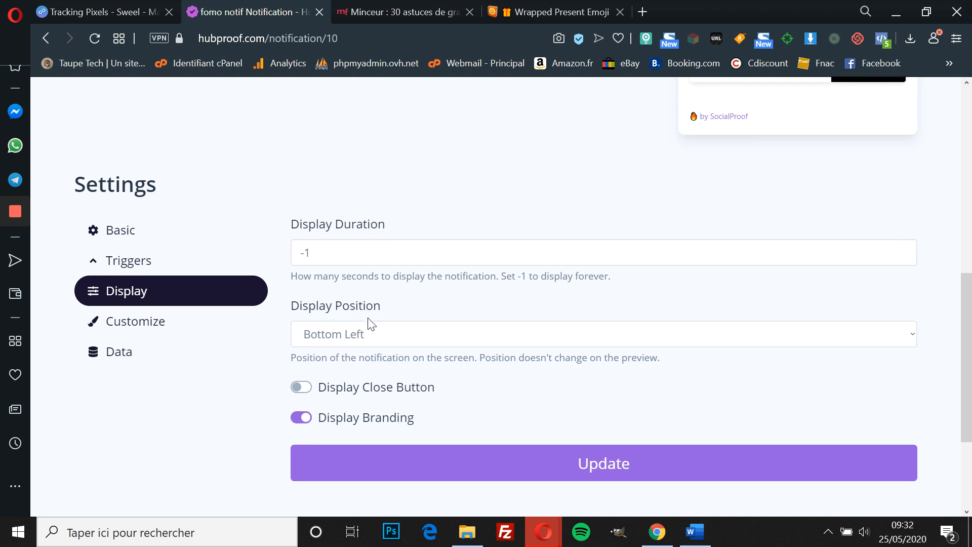
left_click(368, 312)
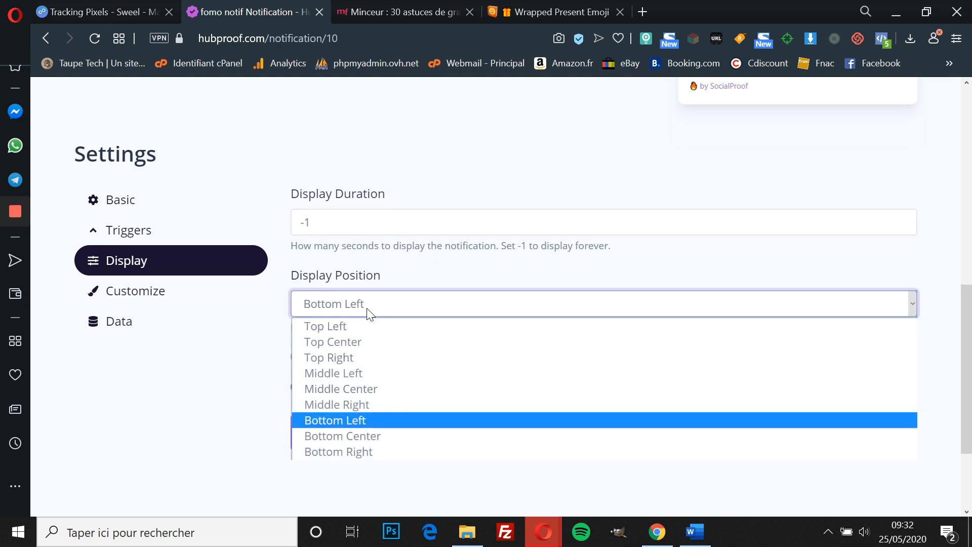
left_click(369, 310)
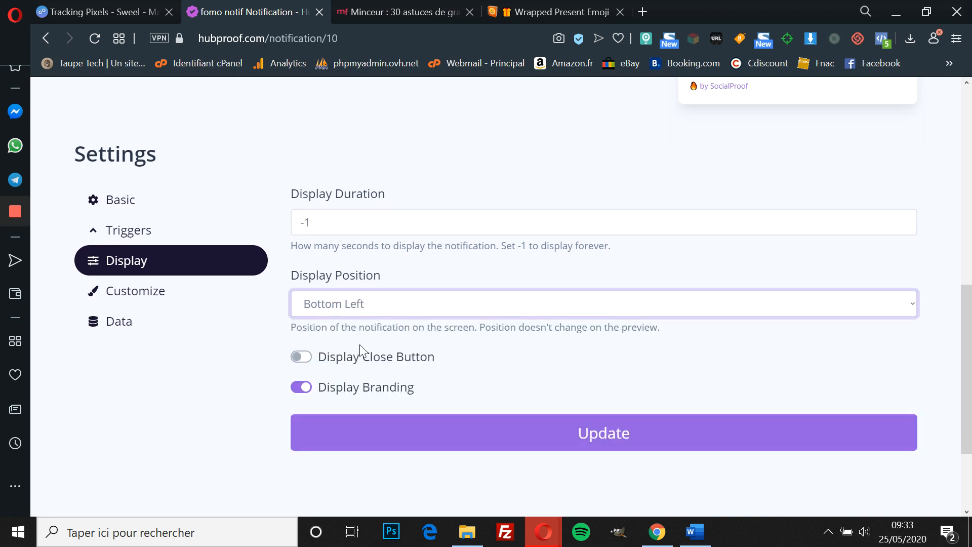
scroll(402, 344, "down", 2)
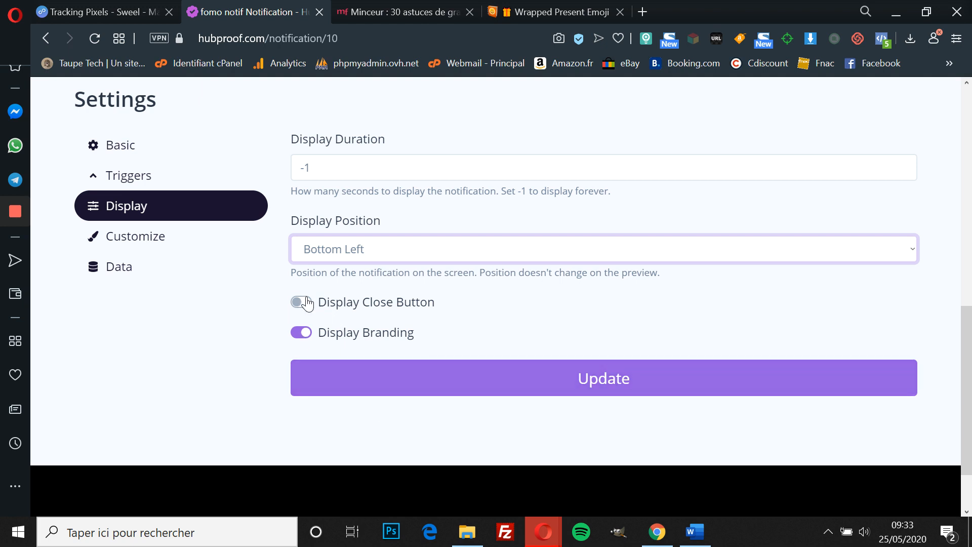
left_click(412, 395)
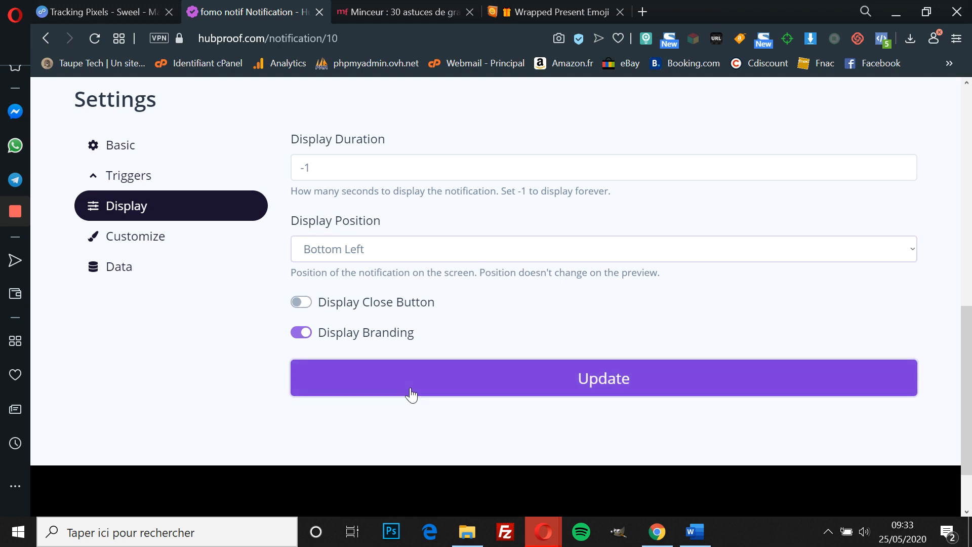
scroll(344, 392, "down", 8)
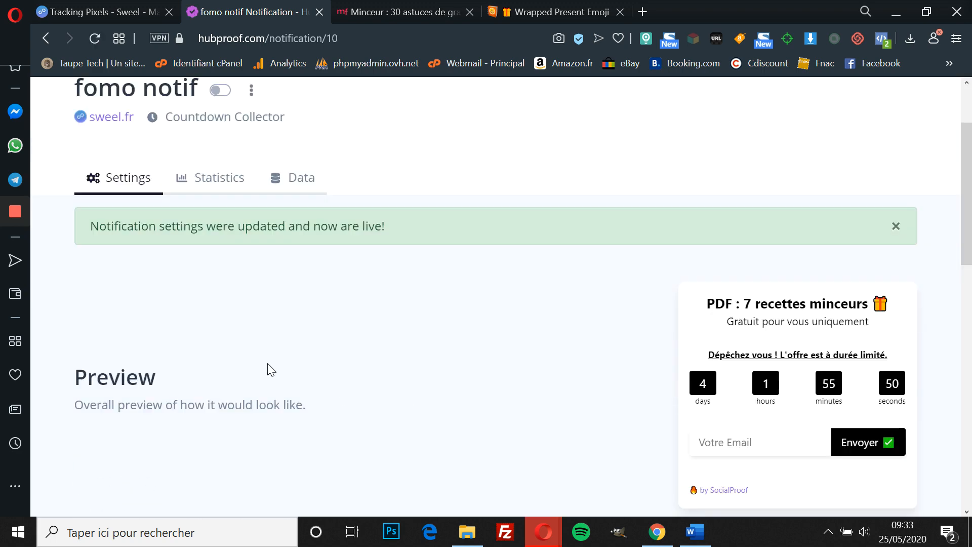
scroll(527, 516, "down", 6)
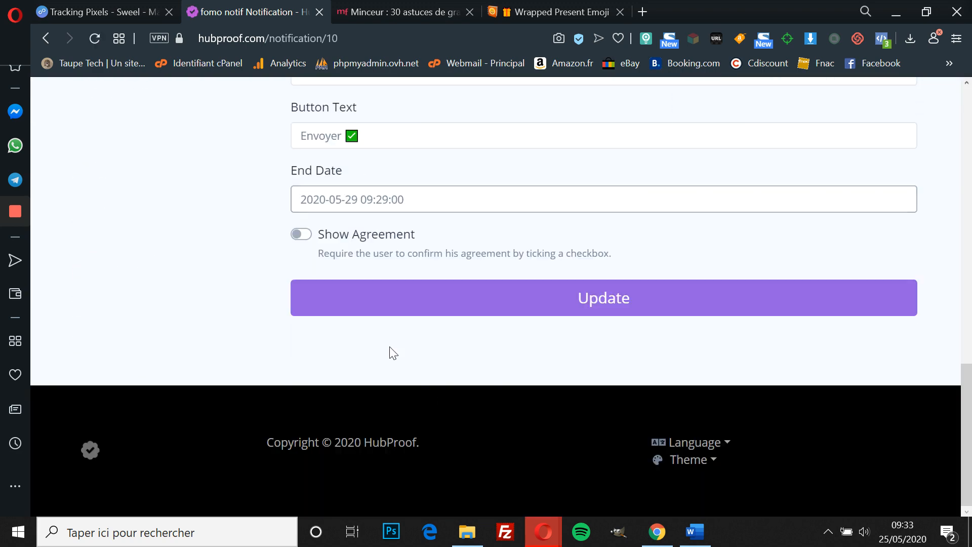
scroll(391, 351, "up", 5)
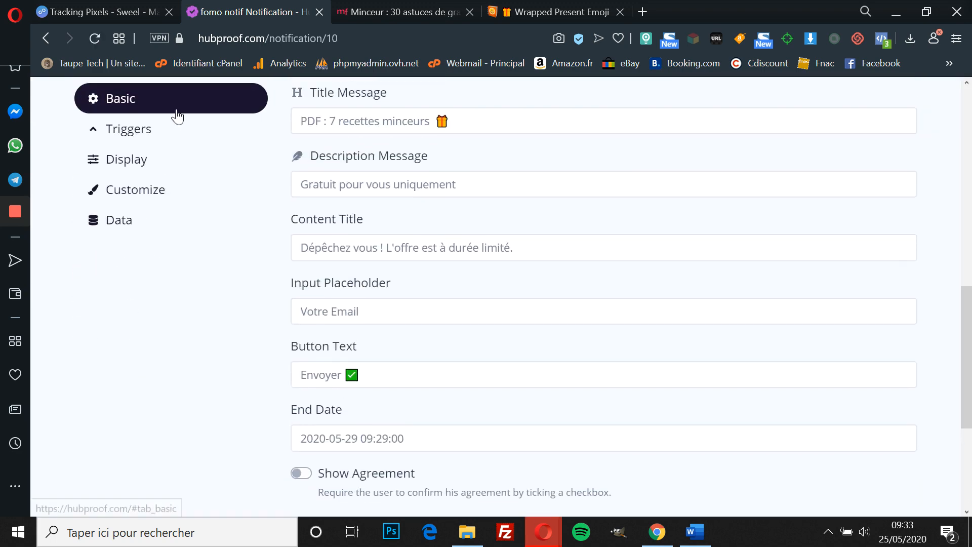
Step: Browse the Customize settings (#000 text, Rounded border, Fade animations), then open the Data settings
left_click(143, 191)
scroll(419, 275, "up", 4)
scroll(421, 275, "up", 3)
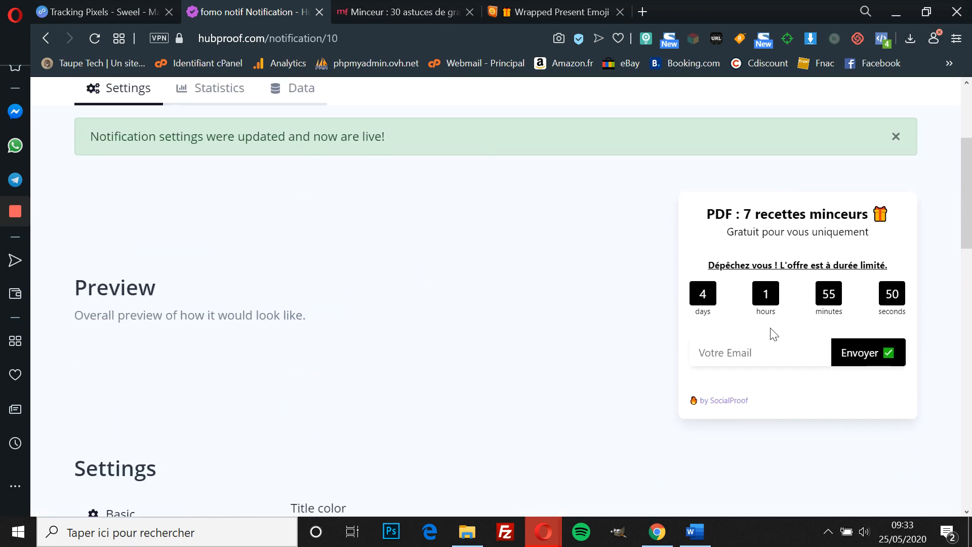
scroll(773, 335, "down", 6)
scroll(769, 332, "up", 1)
scroll(770, 332, "down", 3)
scroll(780, 304, "up", 6)
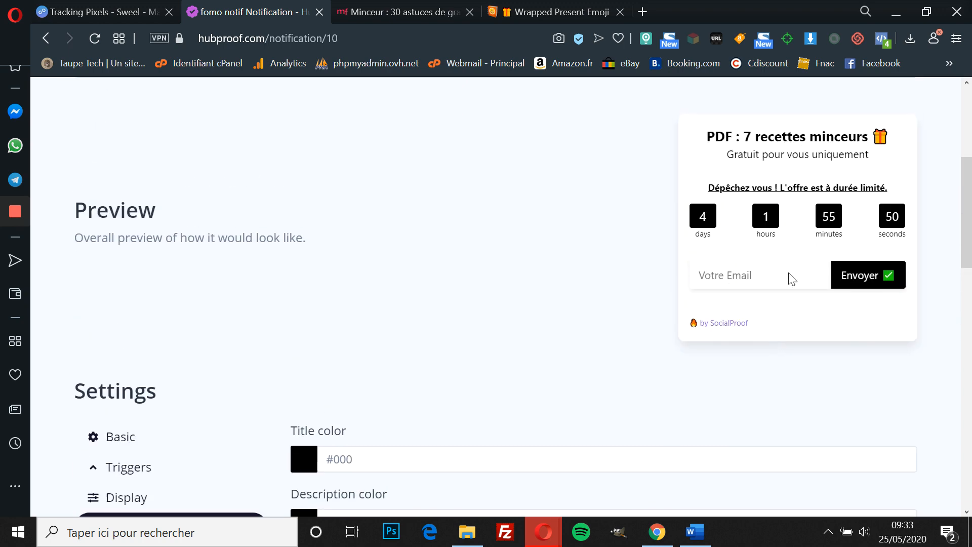
scroll(458, 371, "down", 15)
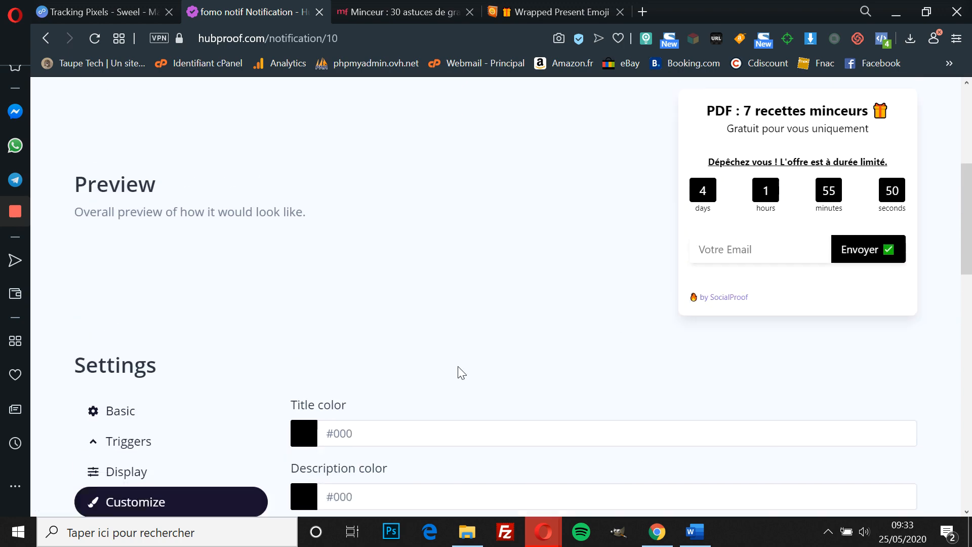
scroll(458, 372, "down", 1)
scroll(458, 373, "up", 2)
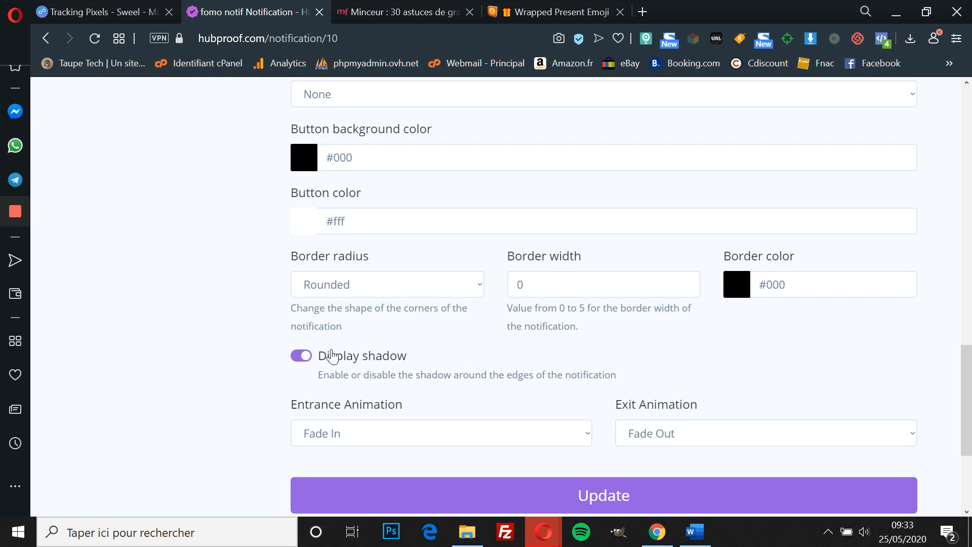
scroll(436, 370, "up", 1)
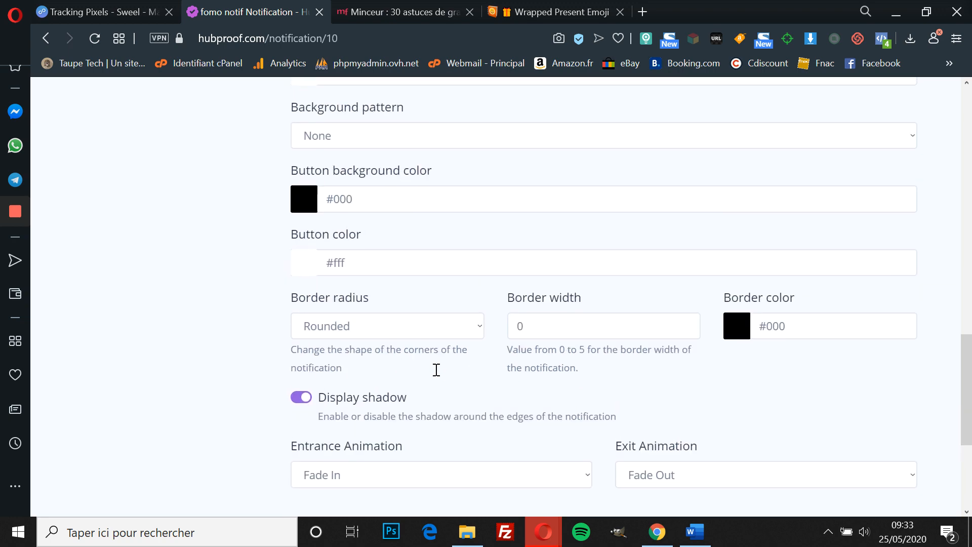
scroll(436, 369, "up", 9)
scroll(437, 370, "down", 5)
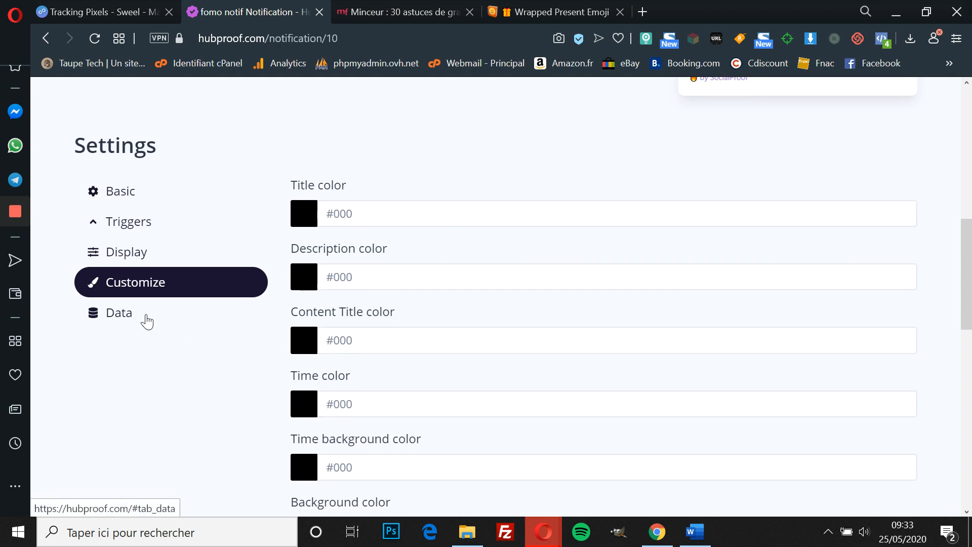
left_click(145, 318)
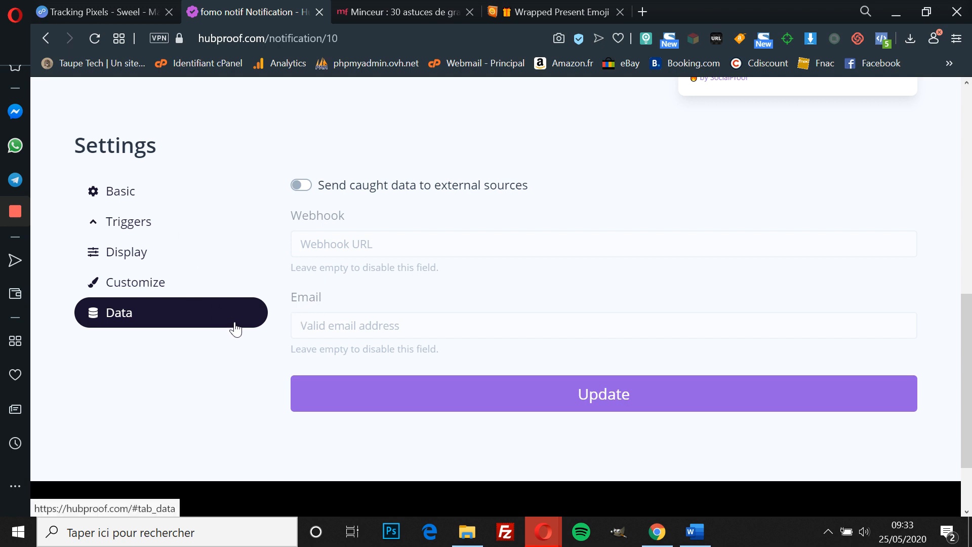
Step: Enable 'Send caught data to external sources' with Webhook and Email left empty, and save
left_click(112, 191)
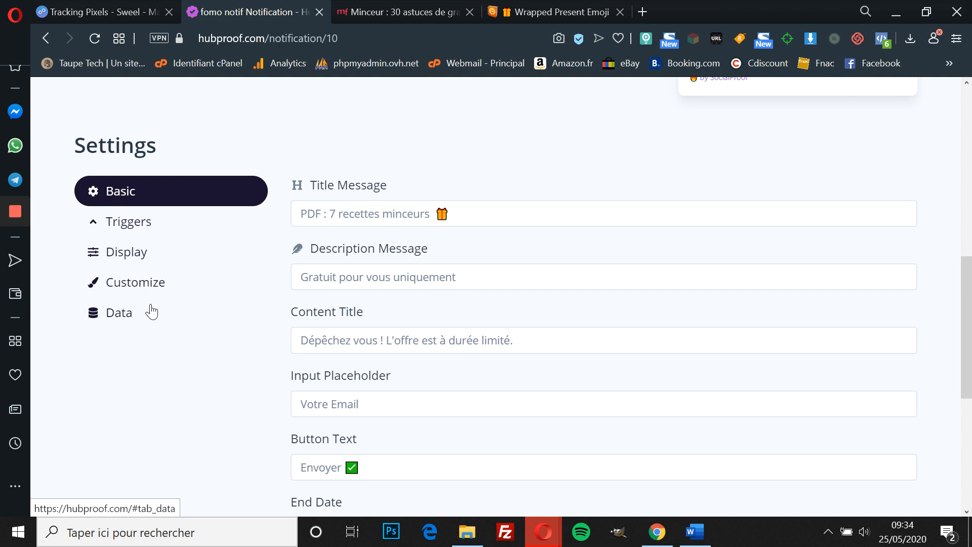
left_click(150, 311)
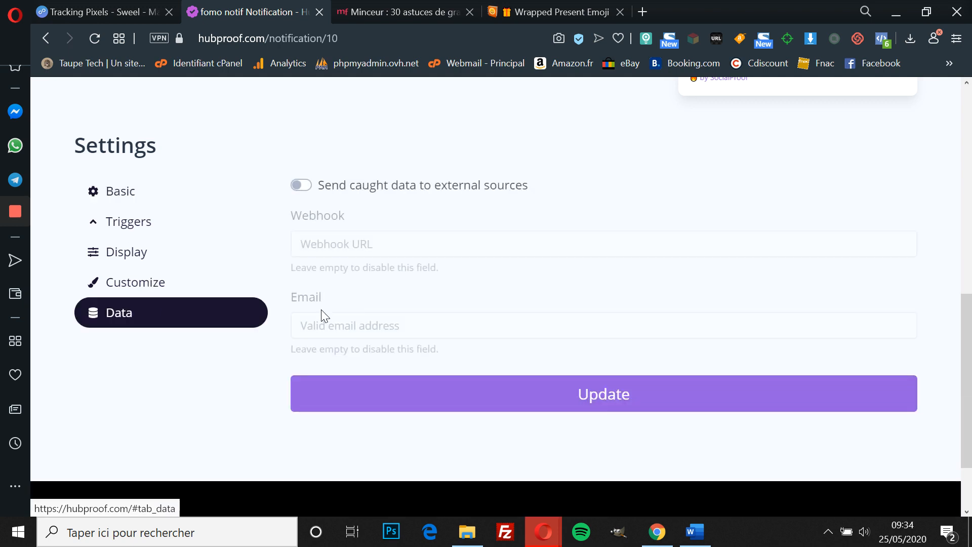
left_click(303, 186)
left_click(343, 325)
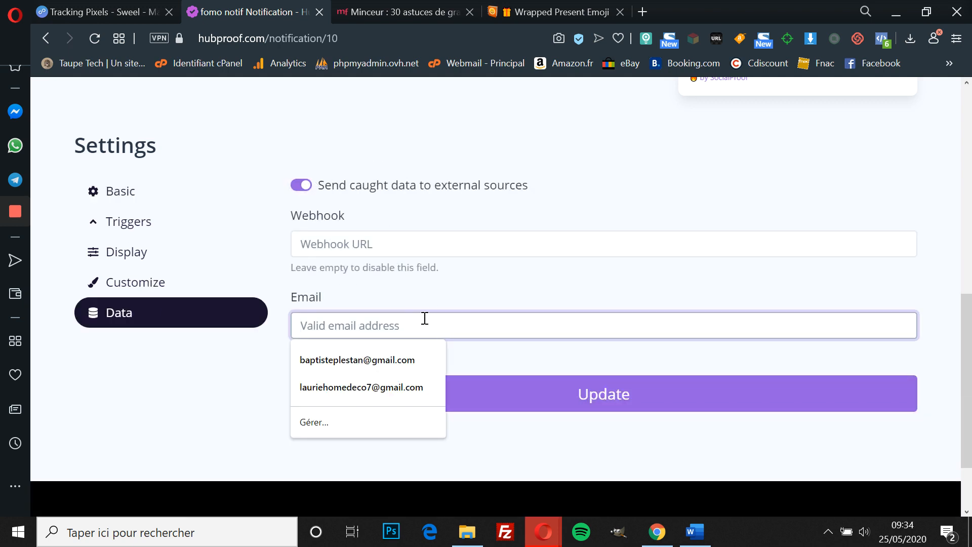
left_click(368, 229)
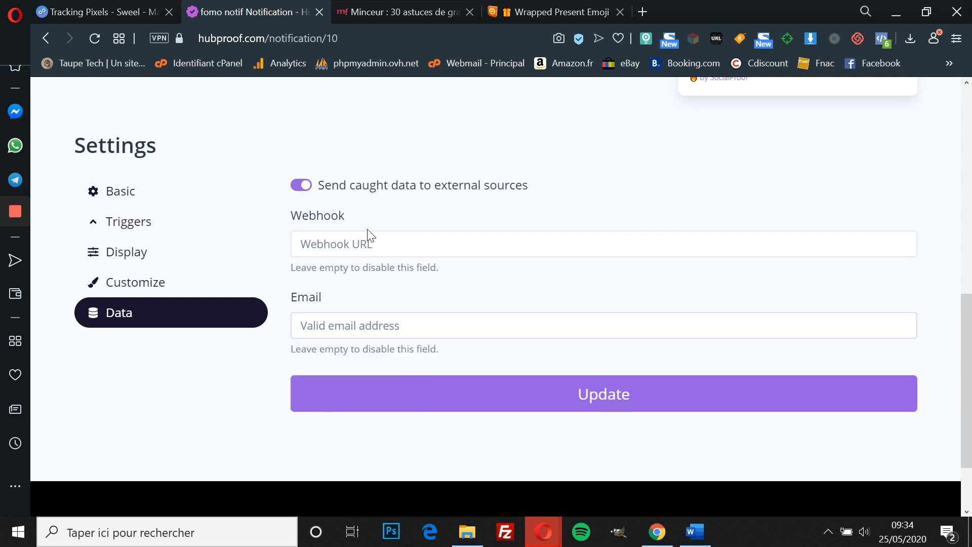
left_click(325, 328)
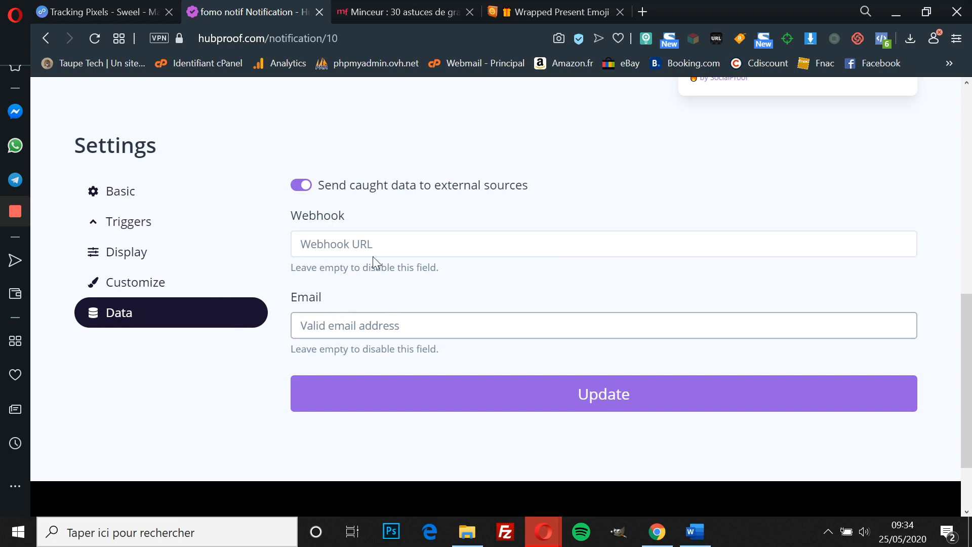
left_click(128, 191)
scroll(342, 211, "up", 3)
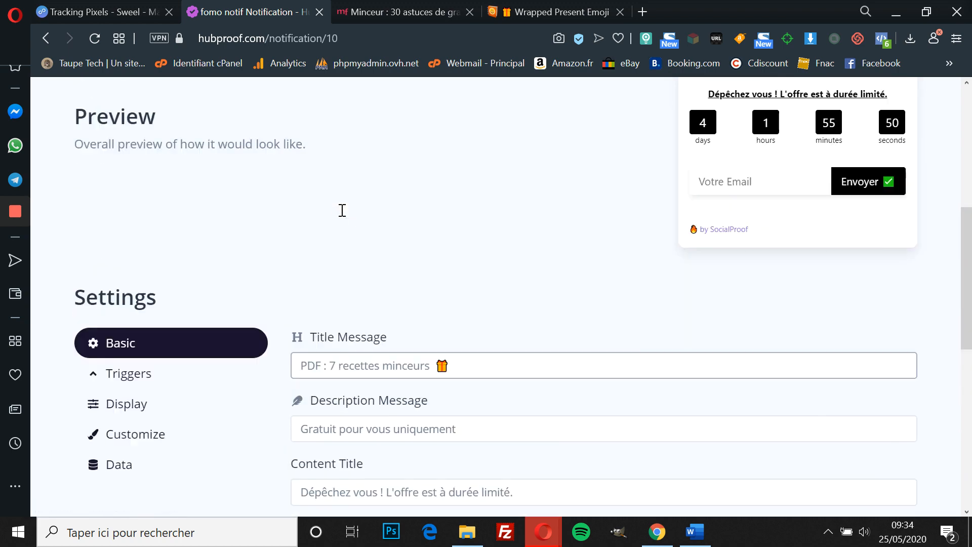
scroll(342, 210, "up", 7)
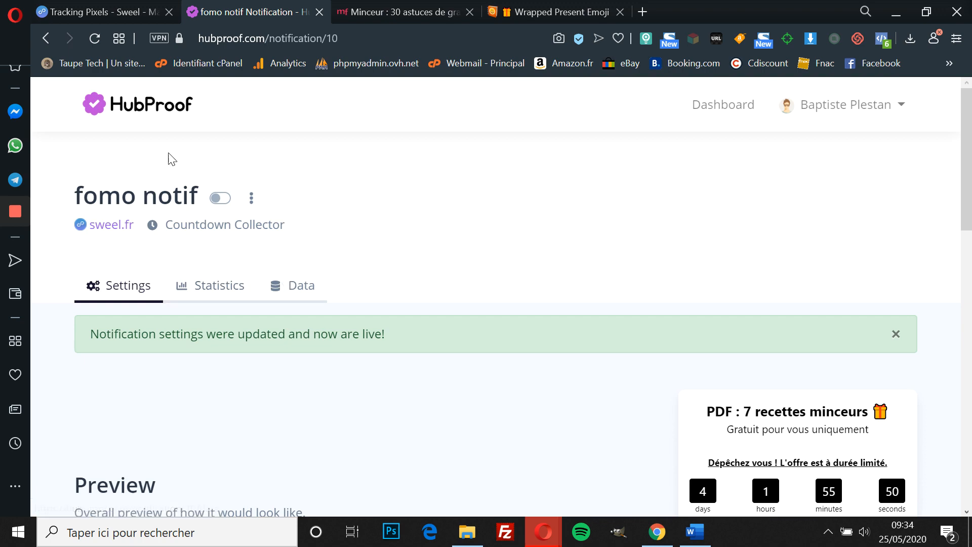
scroll(314, 295, "down", 5)
scroll(304, 273, "up", 5)
Step: Check the notification's empty Data and Statistics pages
left_click(300, 289)
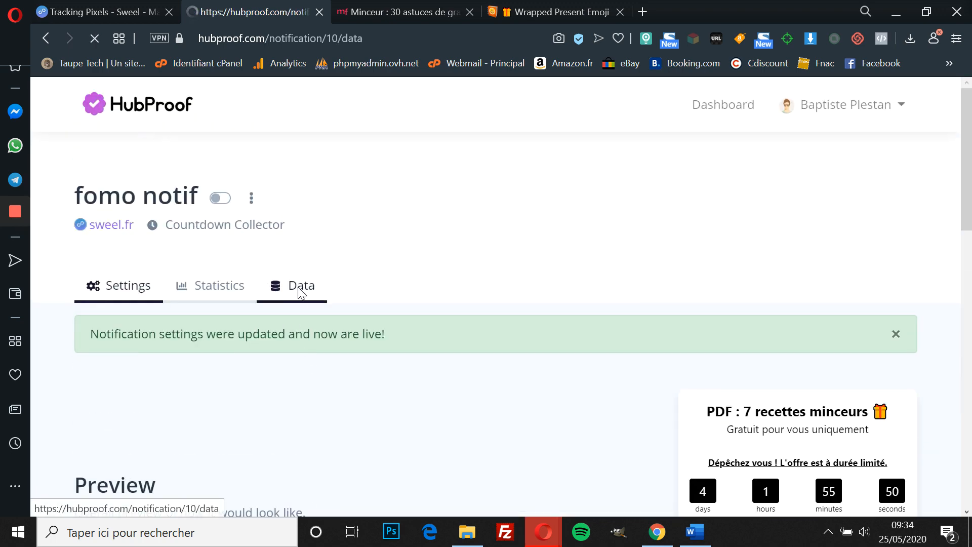
scroll(294, 267, "down", 1)
scroll(295, 267, "up", 1)
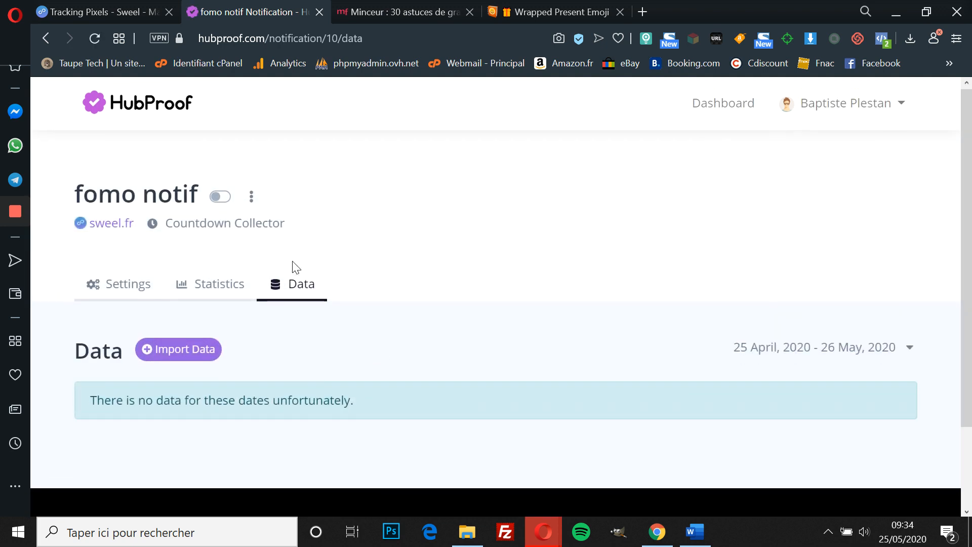
left_click(216, 289)
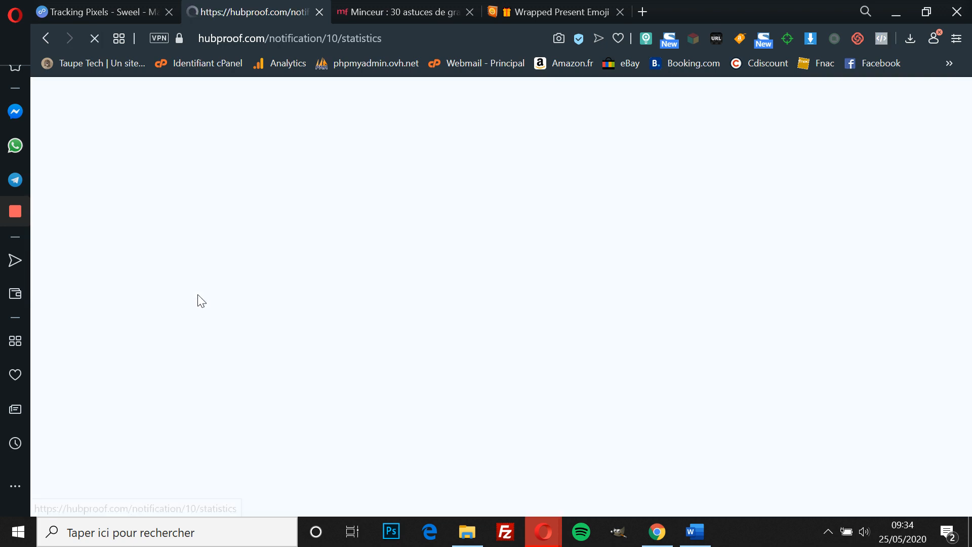
scroll(299, 453, "down", 2)
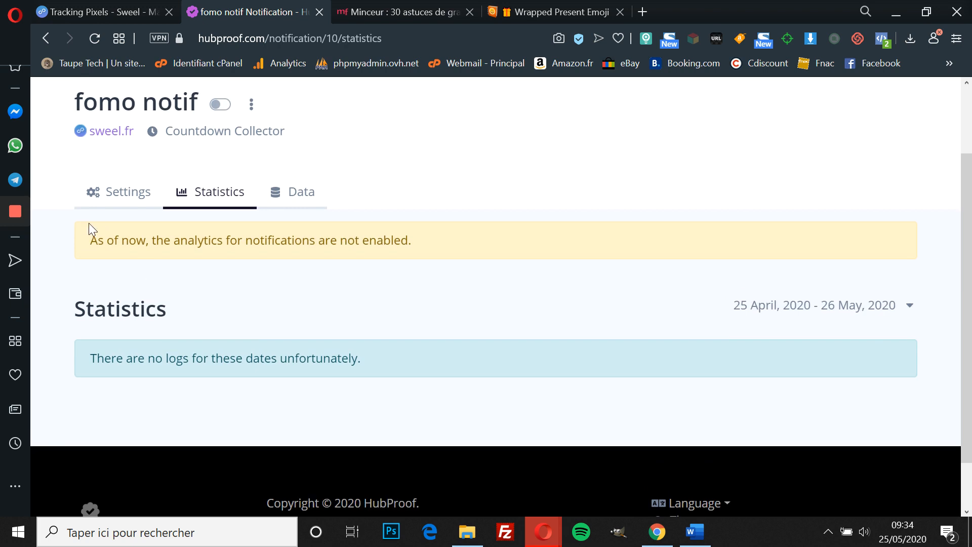
Step: Switch the fomo notif notification on from its Settings page, then return to Sweel
left_click(117, 199)
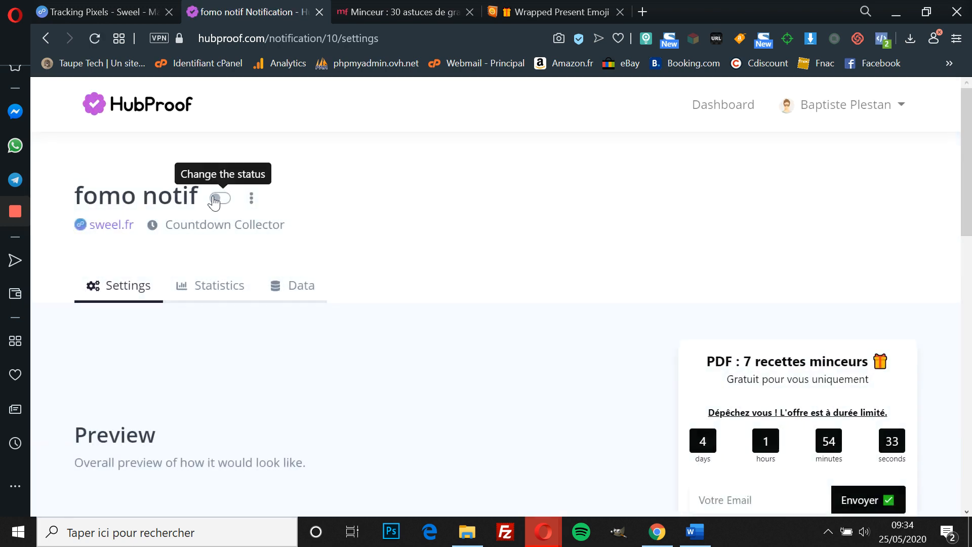
left_click(218, 200)
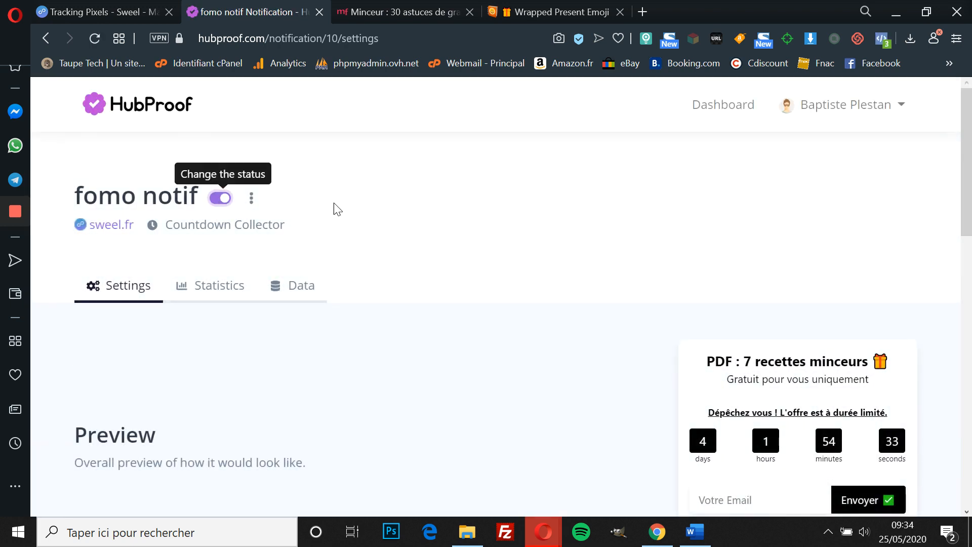
left_click(71, 6)
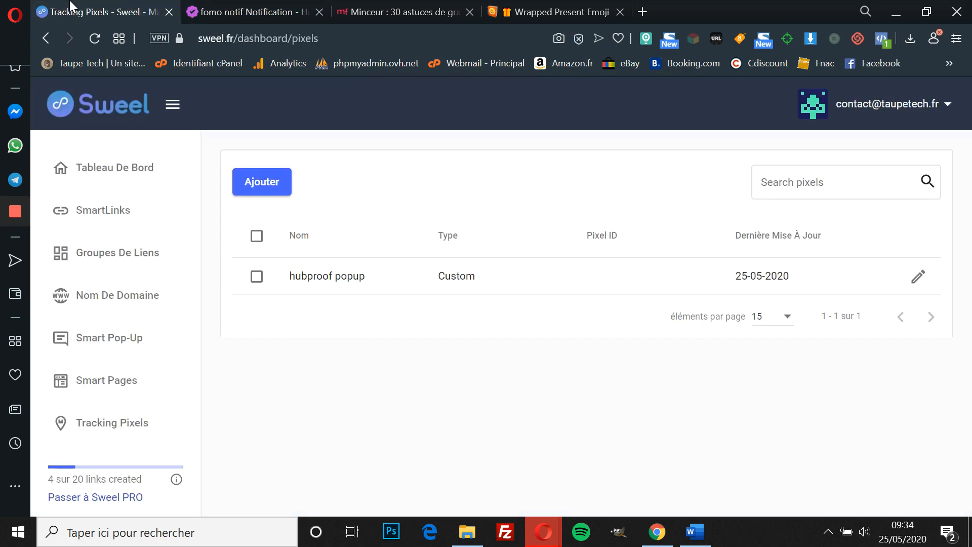
Step: Start a new SmartLink to the Marie France article address with link type Cadre
left_click(405, 11)
left_click(347, 38)
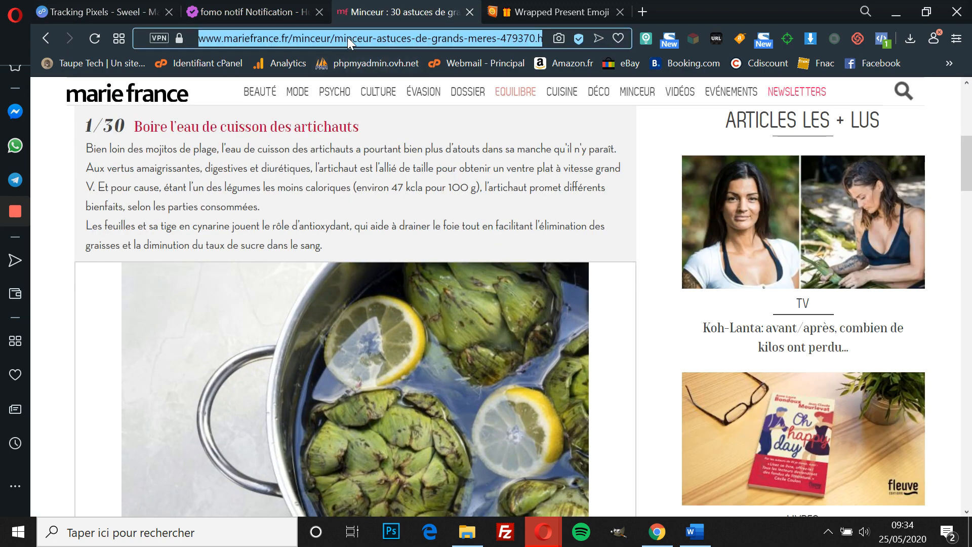
left_click(120, 9)
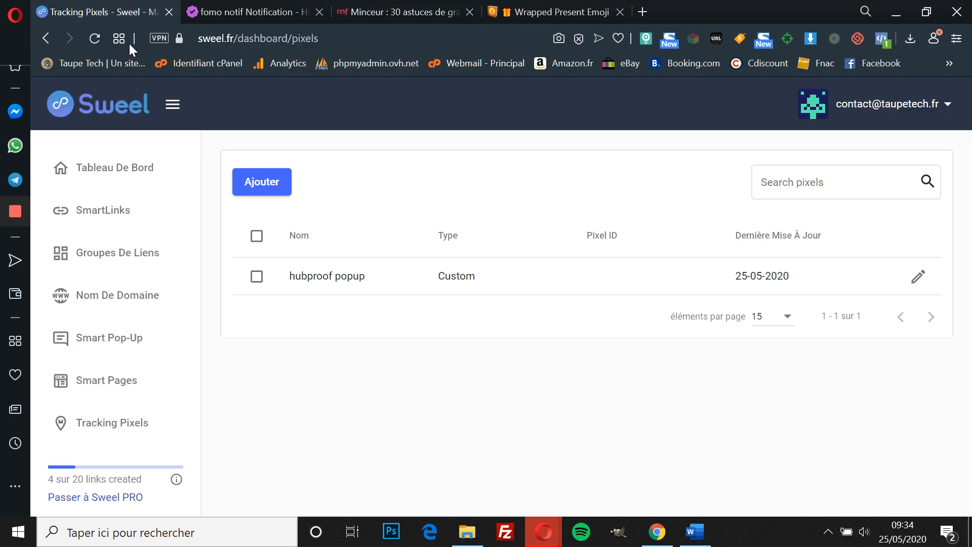
left_click(121, 212)
left_click(261, 185)
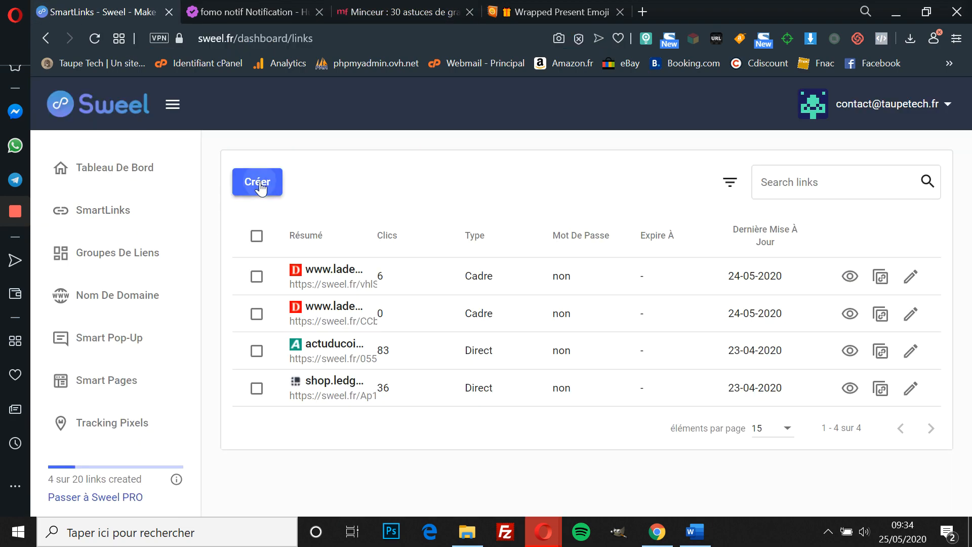
left_click(597, 285)
key("ctrl+a")
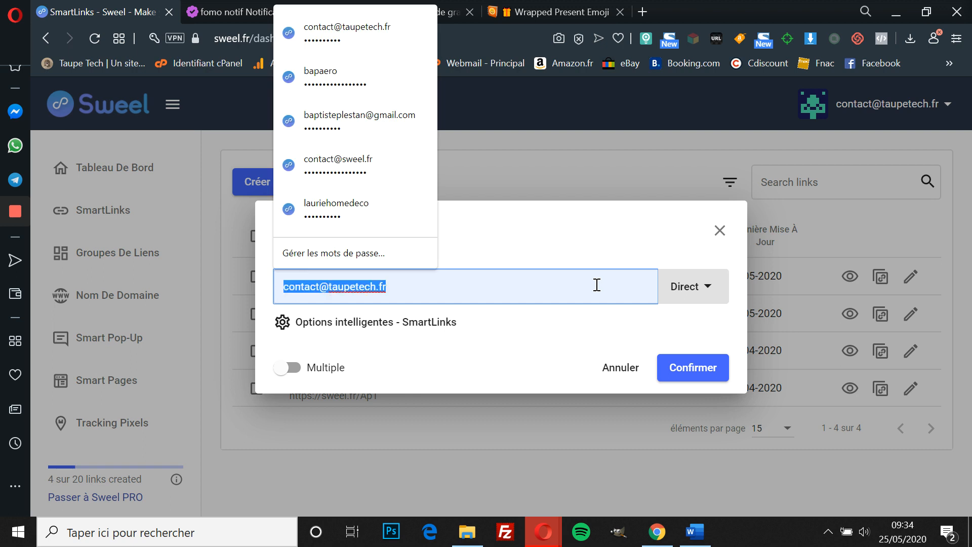
type("https://www.mariefrance.fr/minceur/minceur-astuces-de-grands-meres-479370.html#item=1")
key("Home")
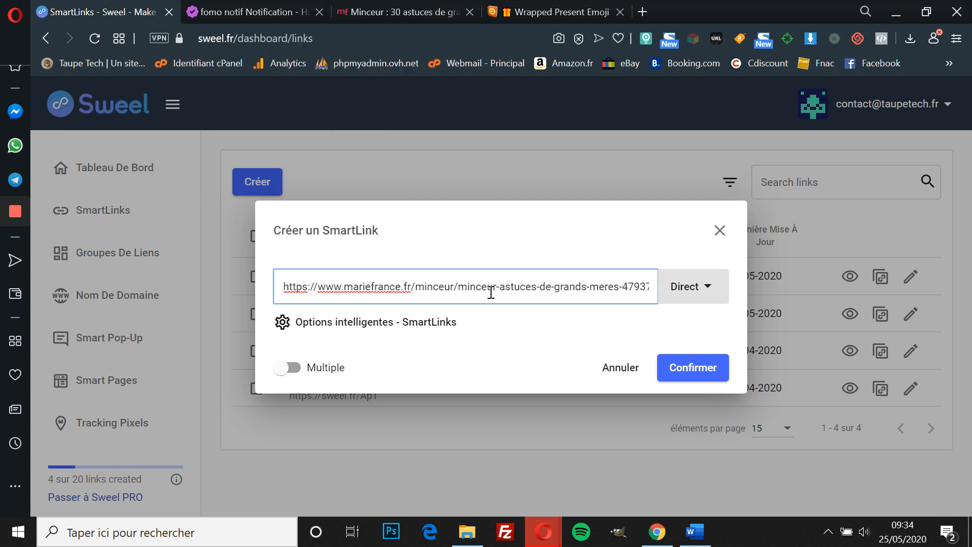
left_click(687, 289)
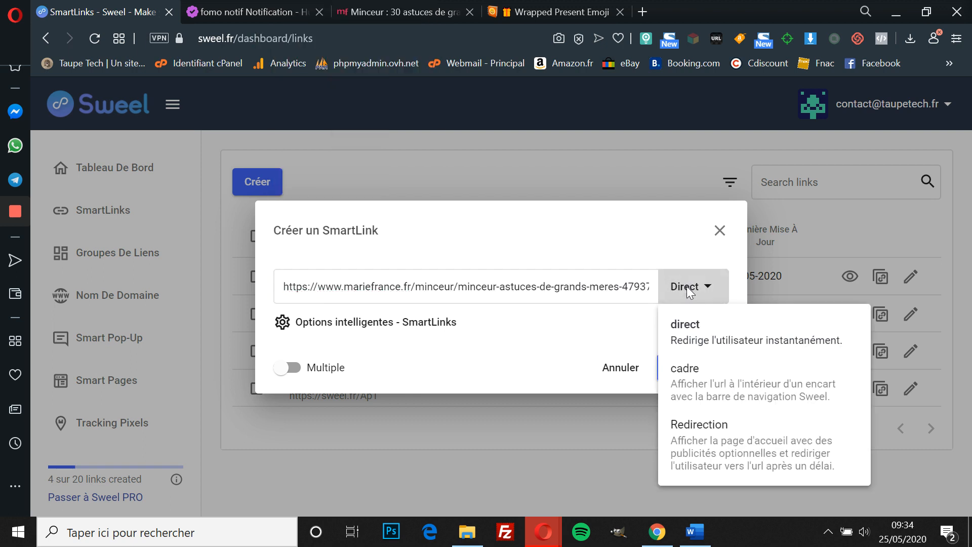
left_click(704, 390)
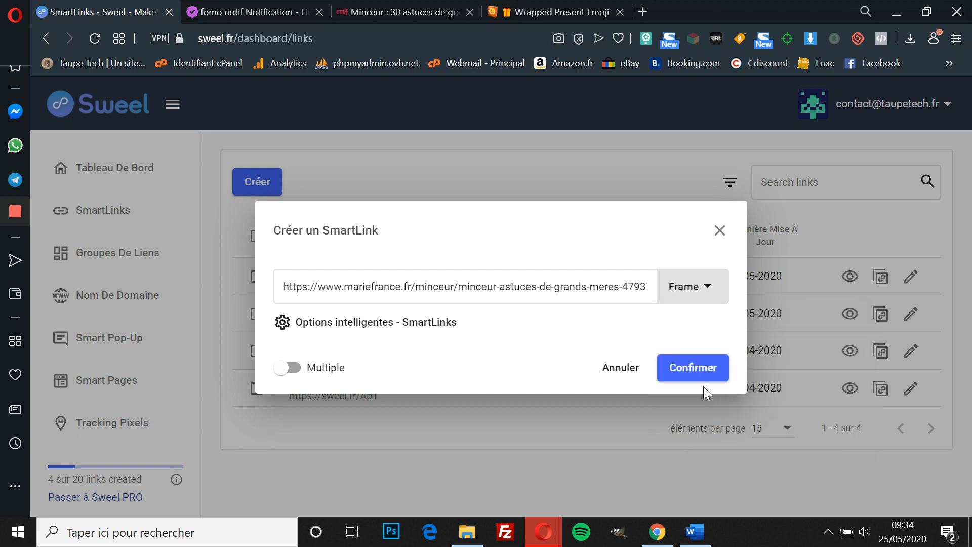
Step: Clear the SmartLink's expiration date, expiration time and autofilled password
left_click(350, 322)
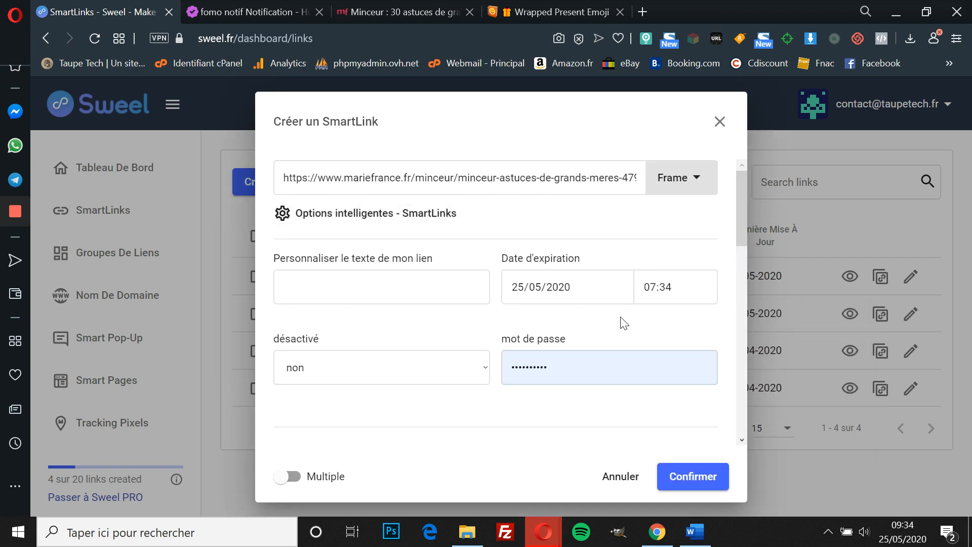
left_click(594, 288)
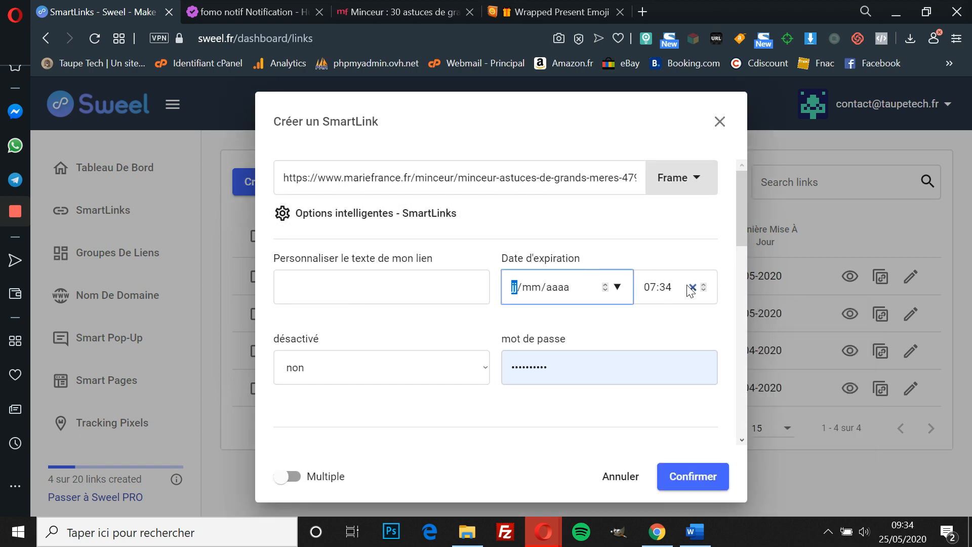
left_click(692, 289)
double_click(539, 371)
key("BackSpace")
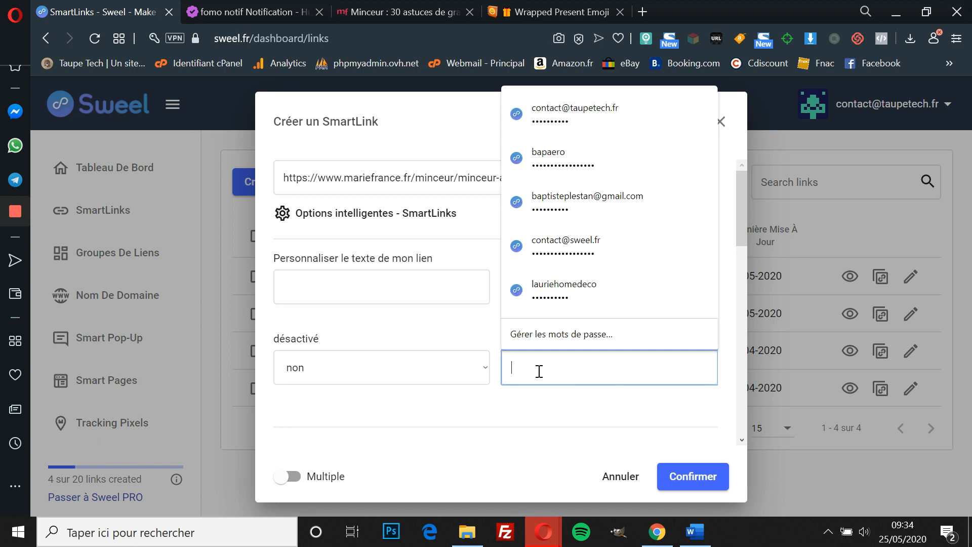
left_click(405, 335)
Step: Attach the Hubproof popup tracking pixel and confirm the new SmartLink
scroll(405, 335, "down", 7)
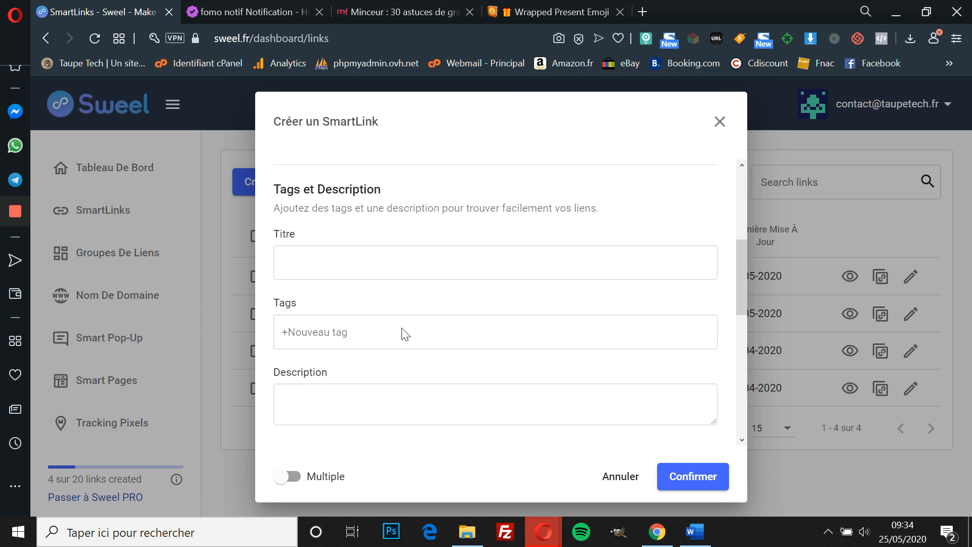
scroll(416, 264, "down", 3)
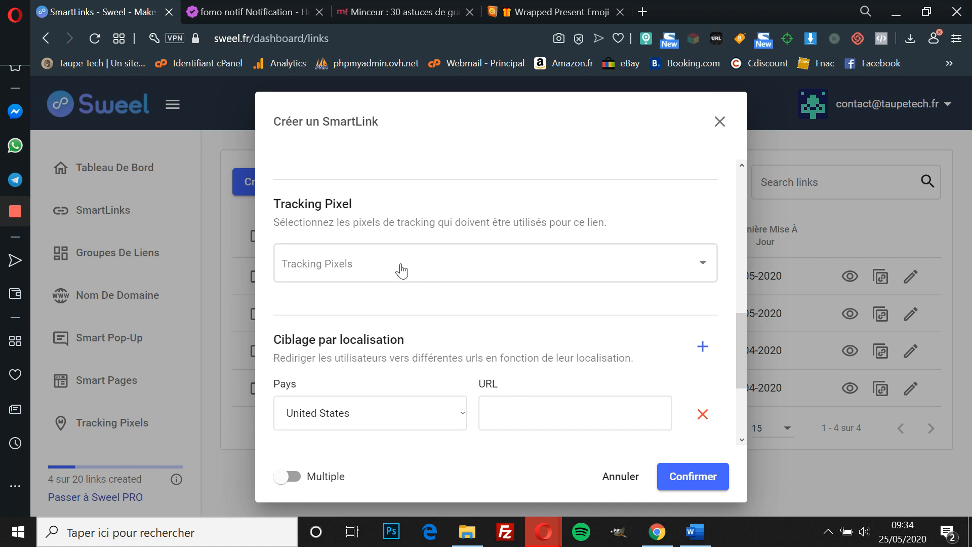
left_click(397, 268)
left_click(280, 276)
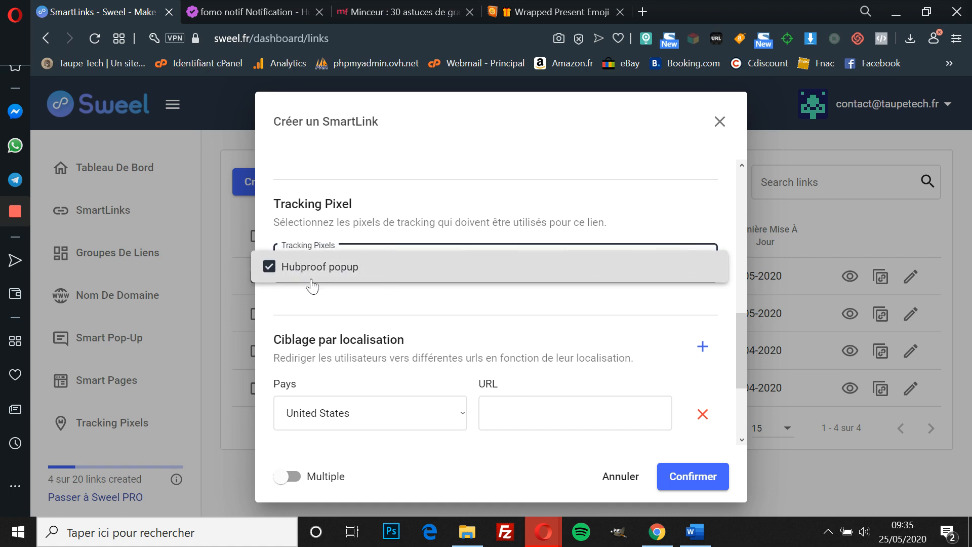
left_click(393, 307)
scroll(393, 307, "down", 3)
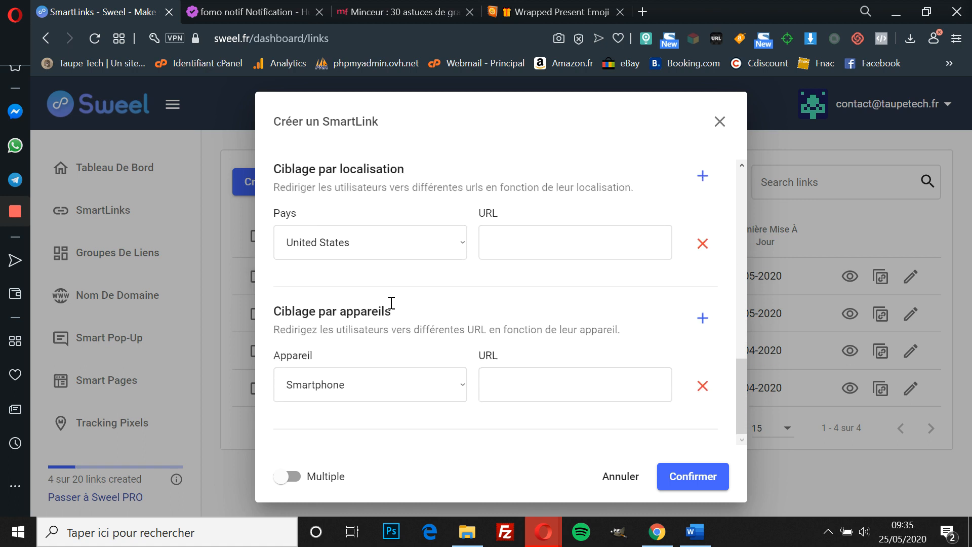
scroll(391, 304, "up", 5)
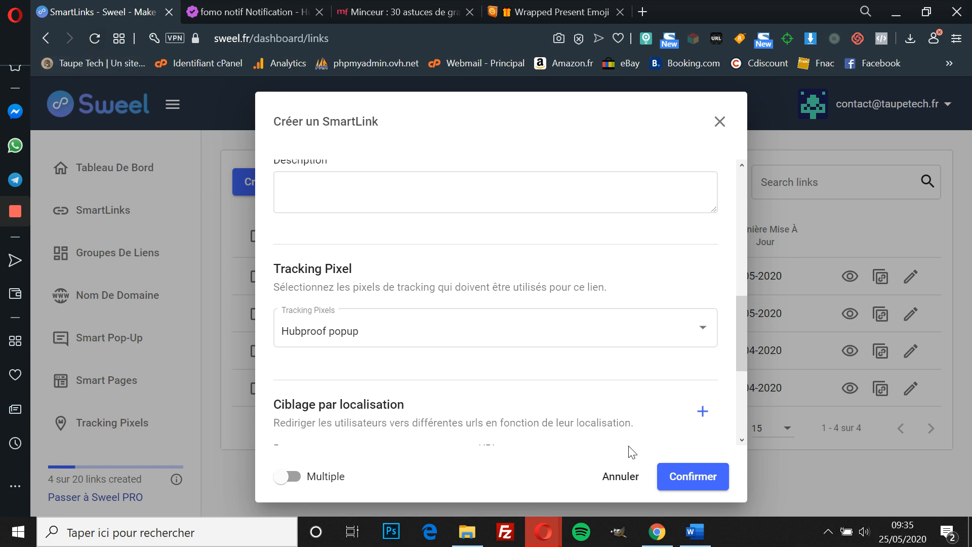
scroll(549, 426, "down", 5)
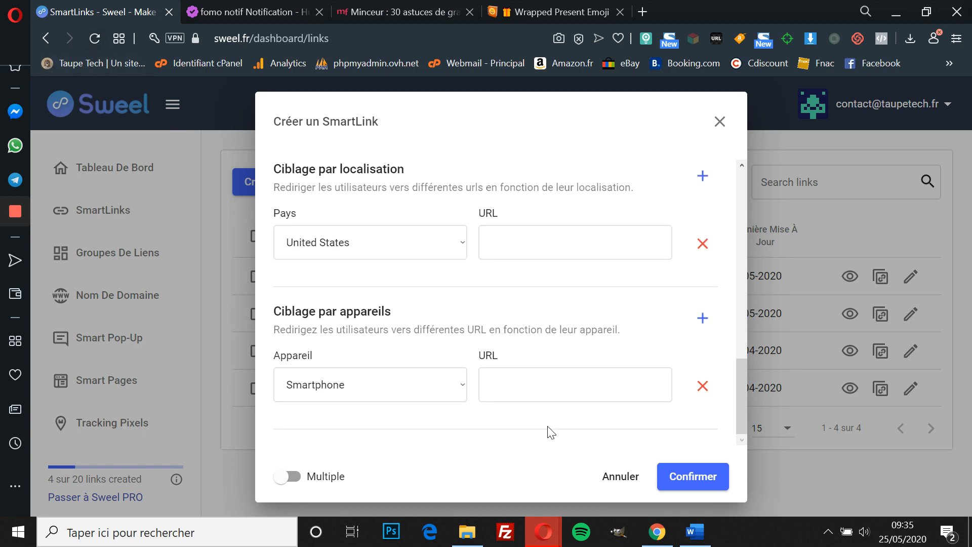
scroll(549, 427, "up", 2)
left_click(706, 484)
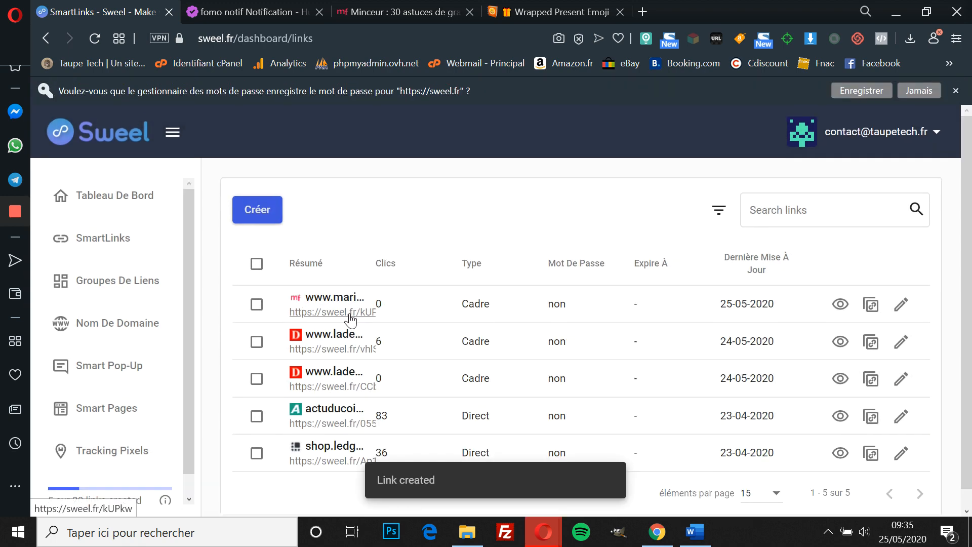
Step: Open the new short link in a new browser tab
right_click(350, 316)
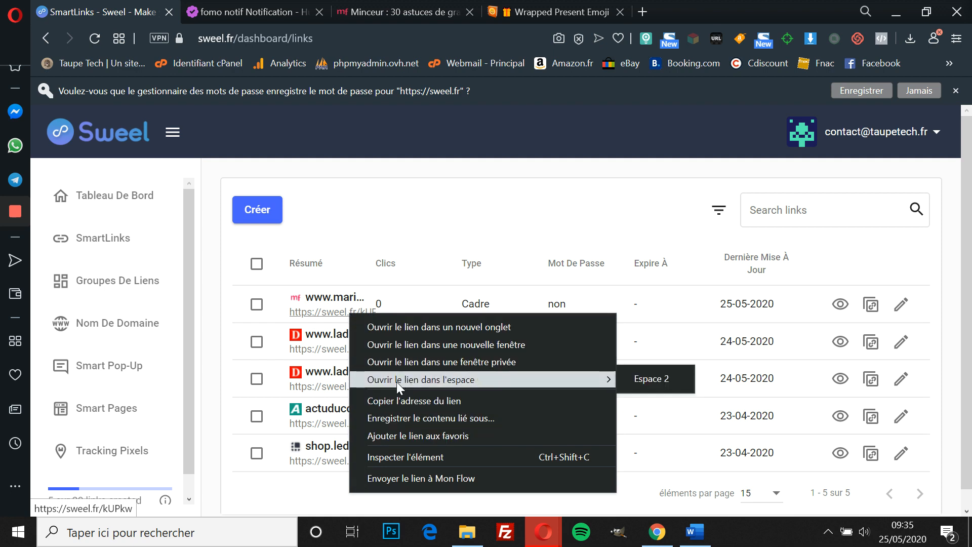
left_click(354, 327)
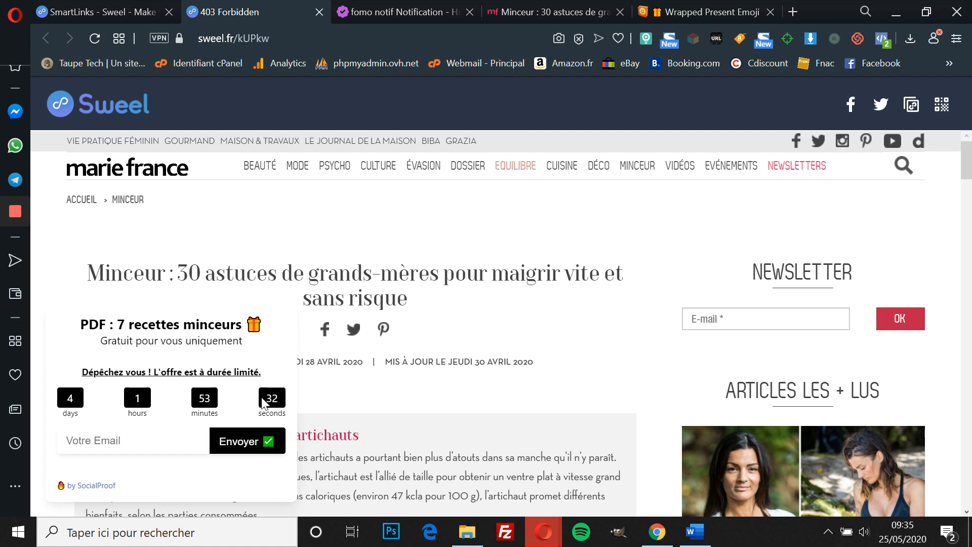
Step: Submit a test email address through the popup's Votre Email field, then return to HubProof
scroll(439, 332, "down", 8)
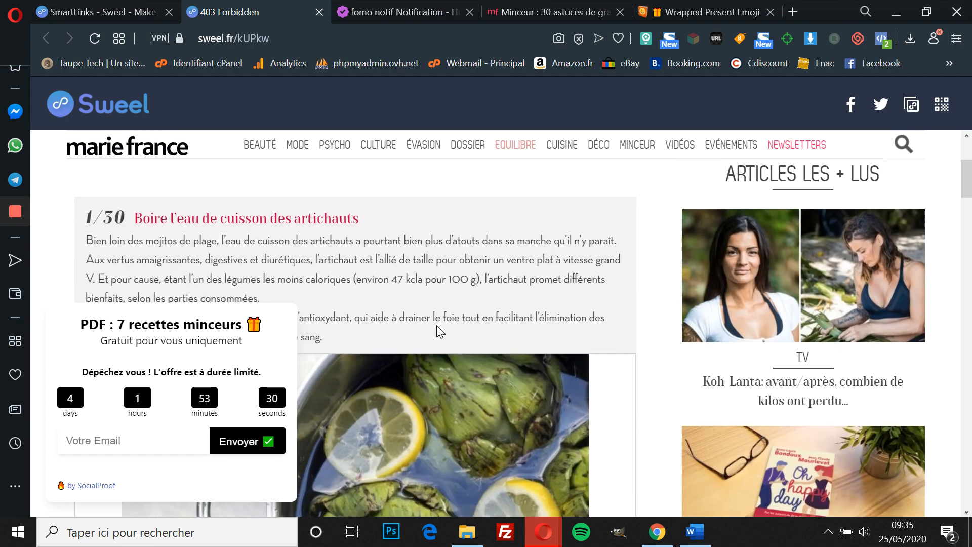
scroll(436, 325, "down", 12)
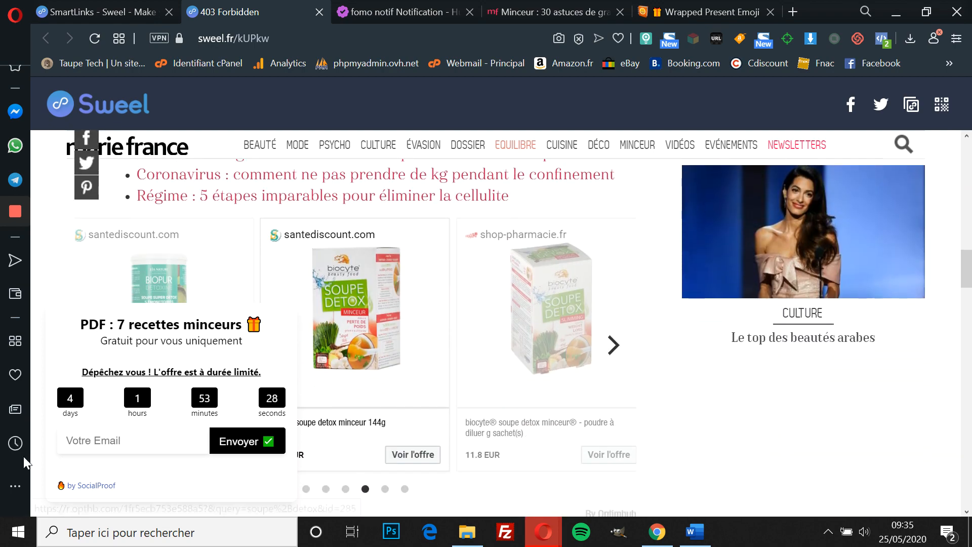
left_click(138, 439)
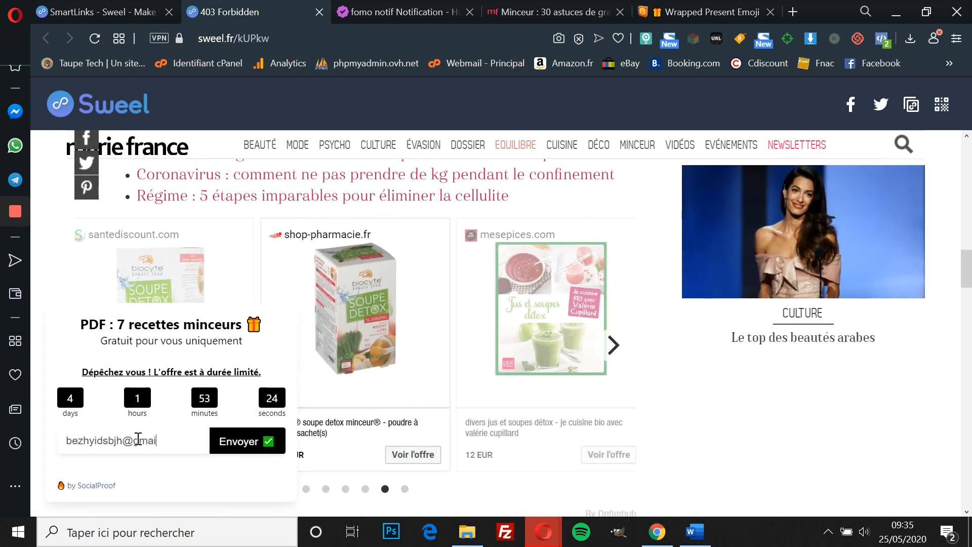
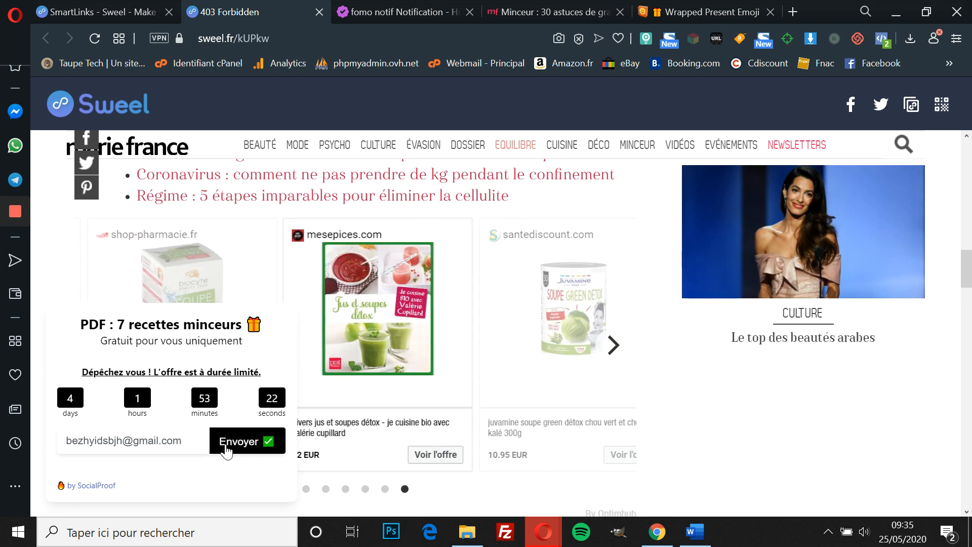
left_click(238, 440)
left_click(390, 12)
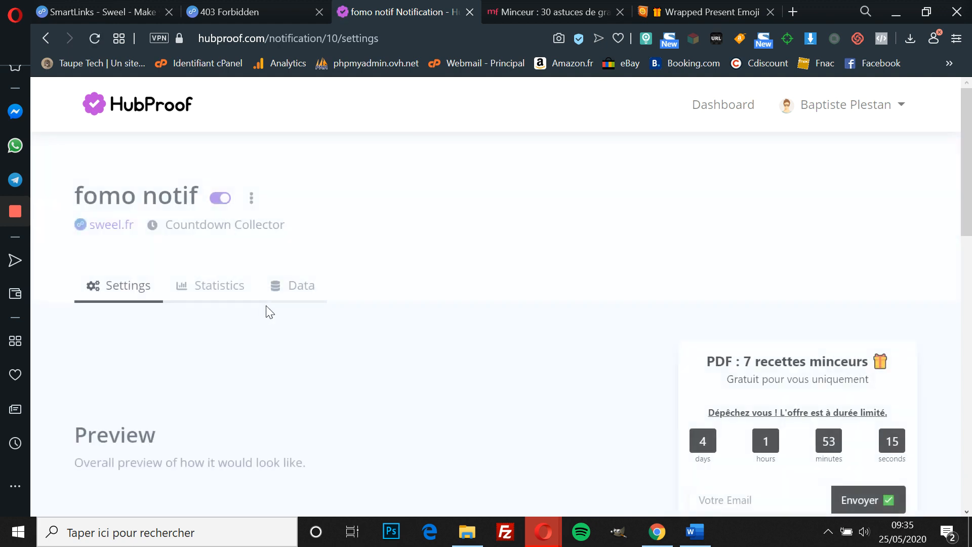
left_click(297, 296)
scroll(329, 333, "down", 4)
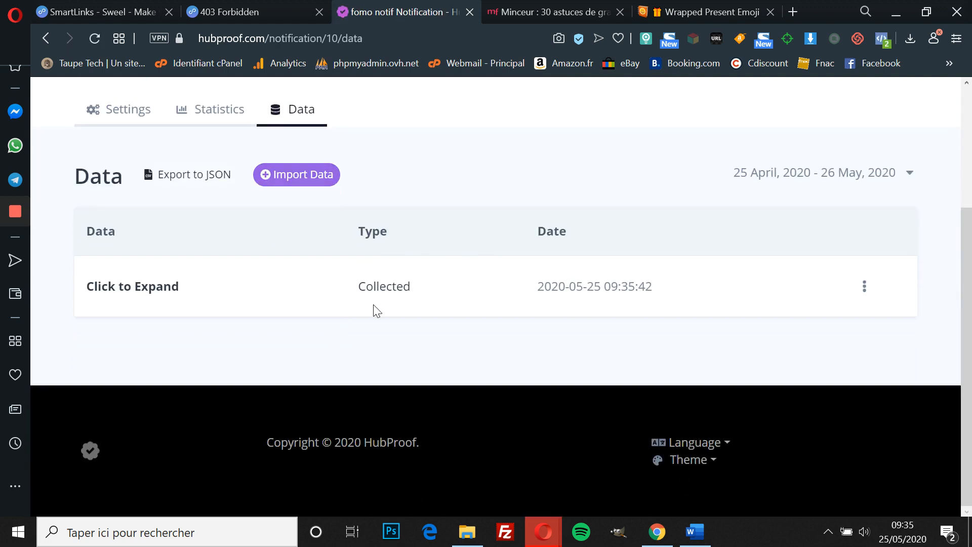
left_click(350, 294)
scroll(385, 365, "down", 1)
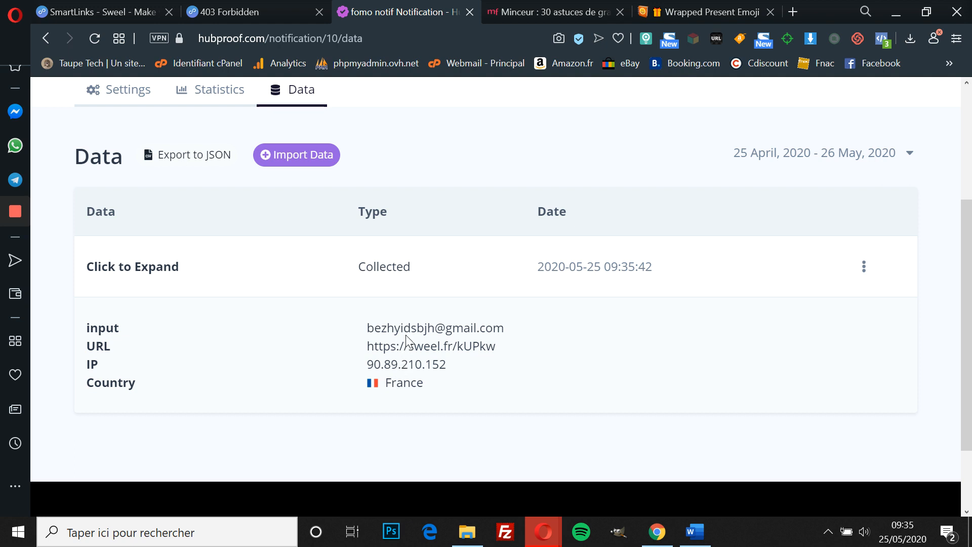
triple_click(397, 346)
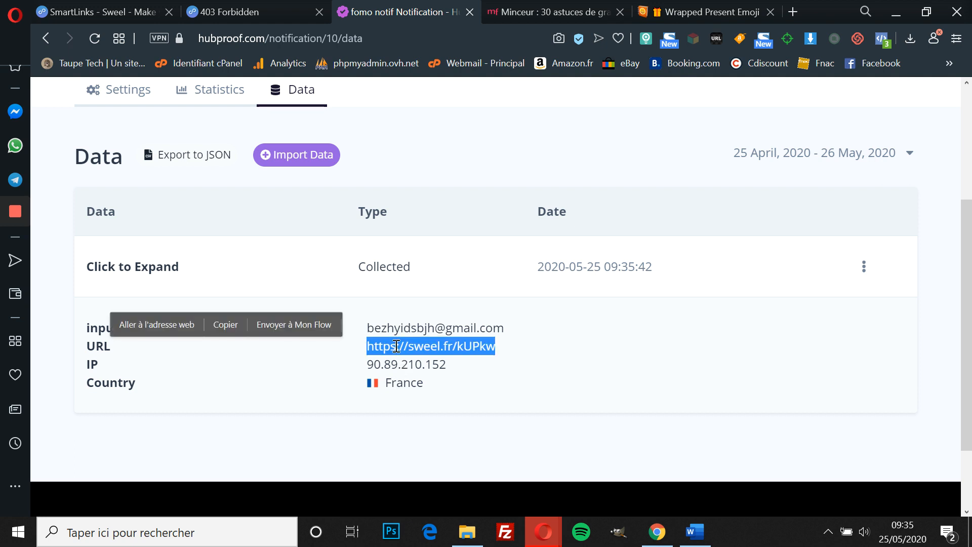
double_click(396, 332)
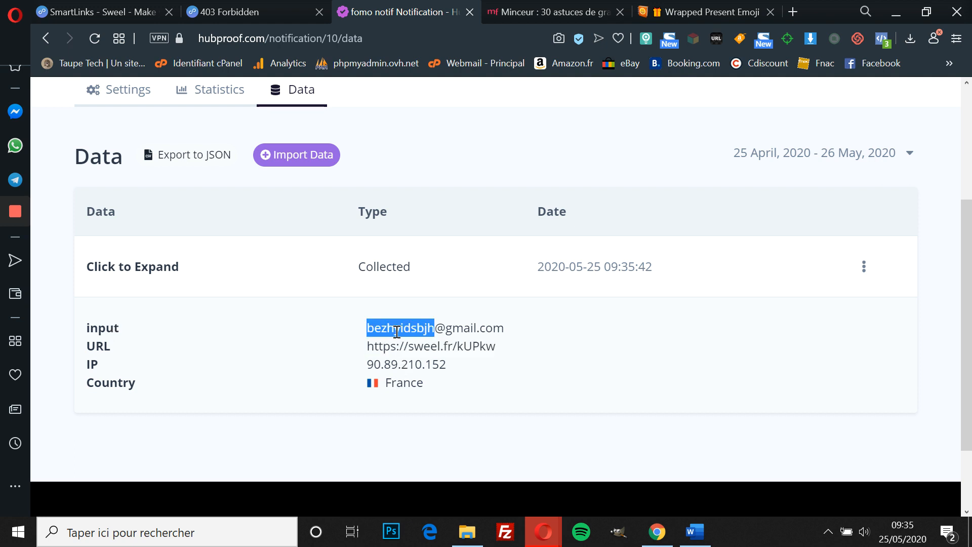
left_click(434, 341)
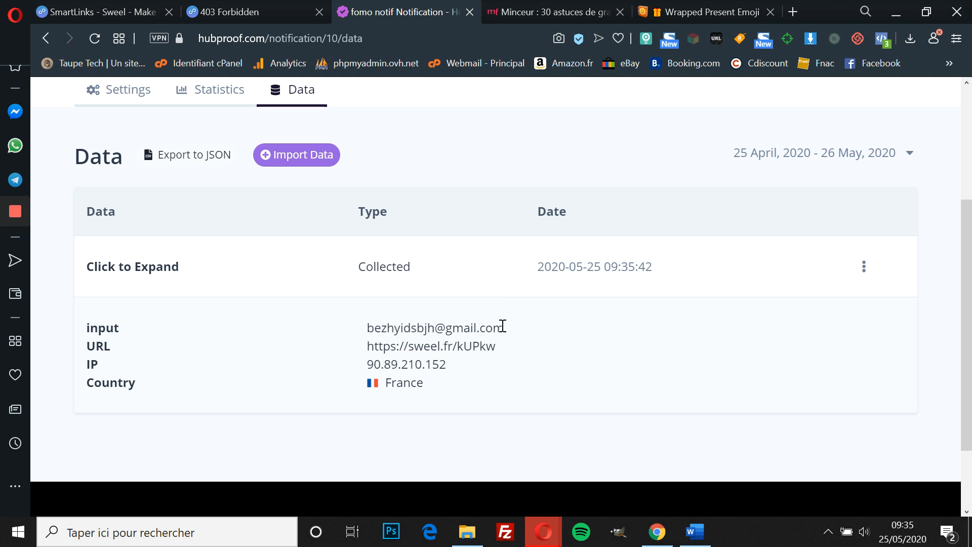
left_click_drag(503, 325, 368, 328)
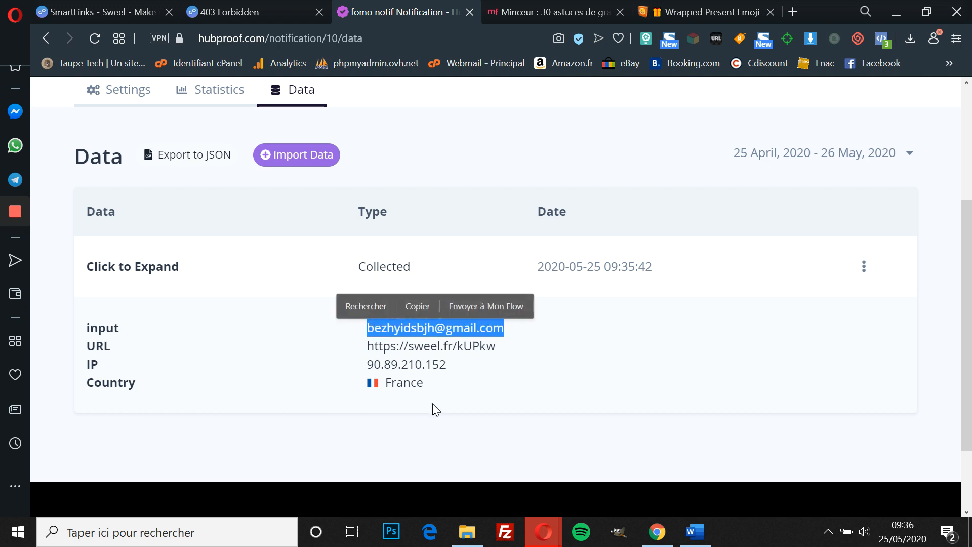
left_click_drag(428, 381, 369, 383)
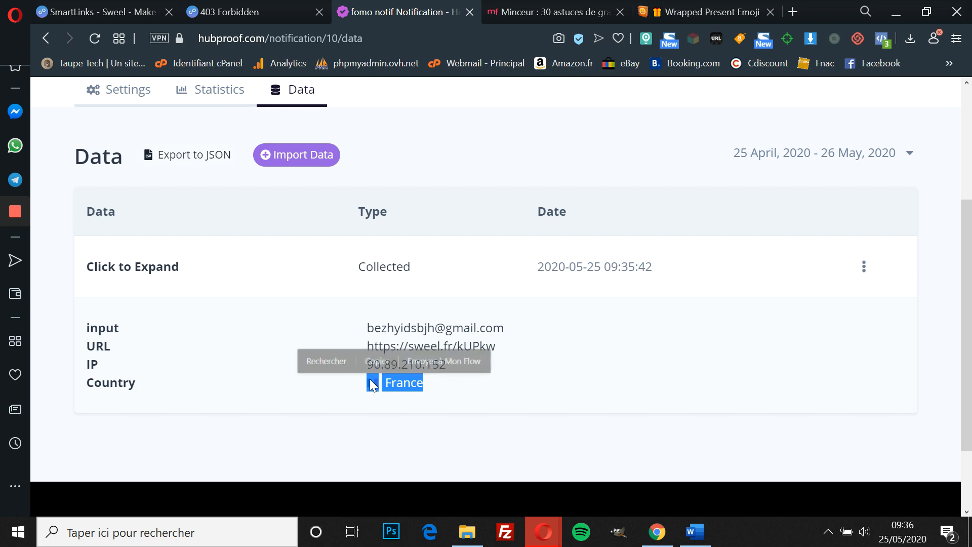
left_click(525, 384)
scroll(522, 383, "up", 2)
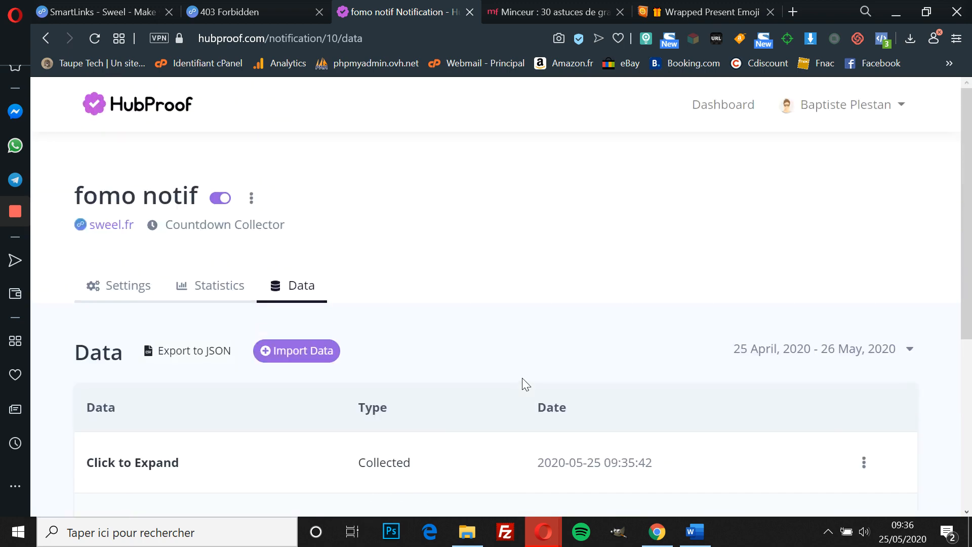
Step: Scroll through the notification's Settings, then return to the sweel.fr/kUPkw Marie France article tab
scroll(522, 384, "down", 1)
scroll(522, 383, "up", 2)
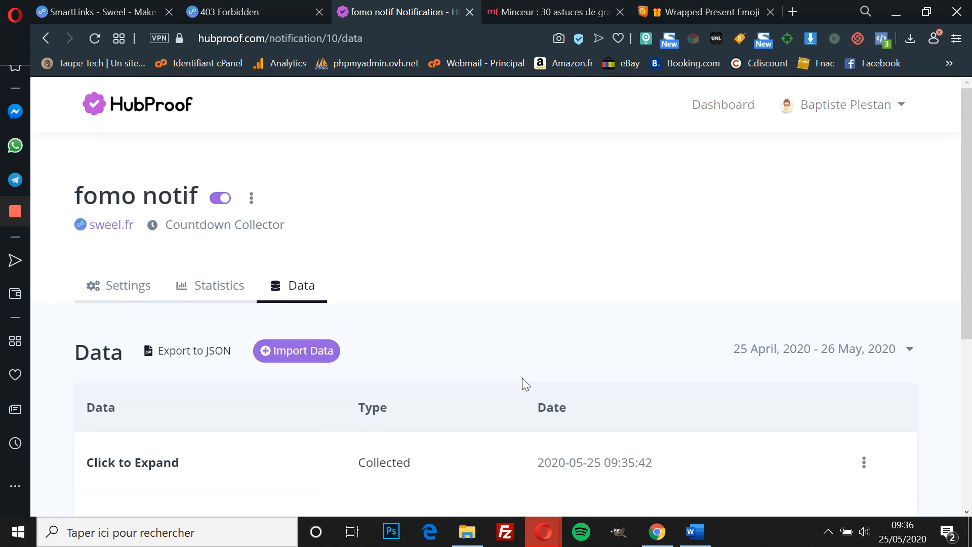
left_click(109, 291)
scroll(443, 269, "down", 2)
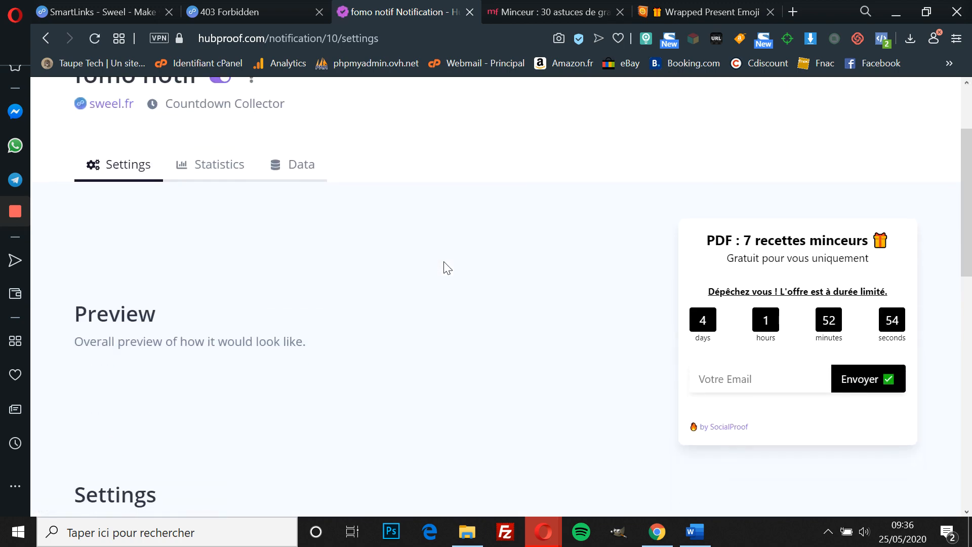
scroll(443, 269, "down", 3)
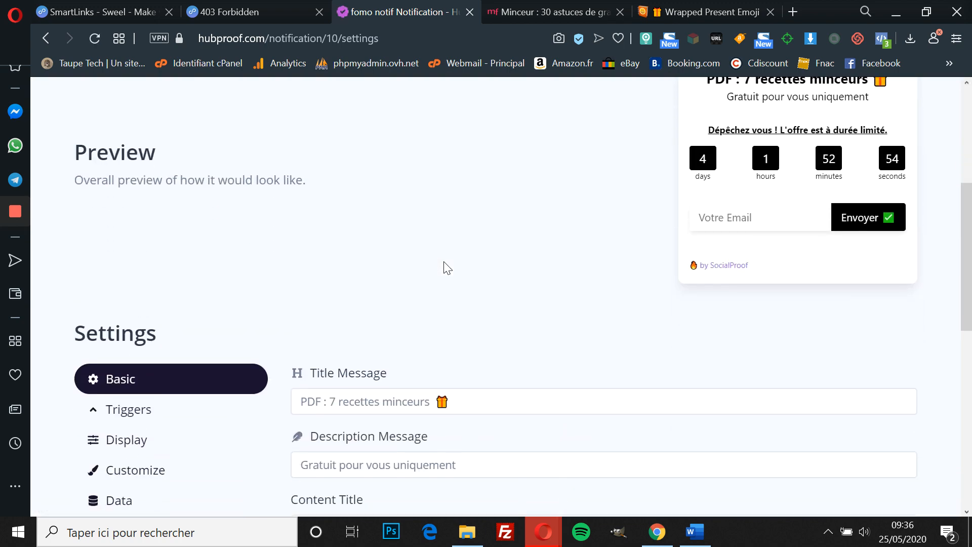
scroll(444, 269, "down", 7)
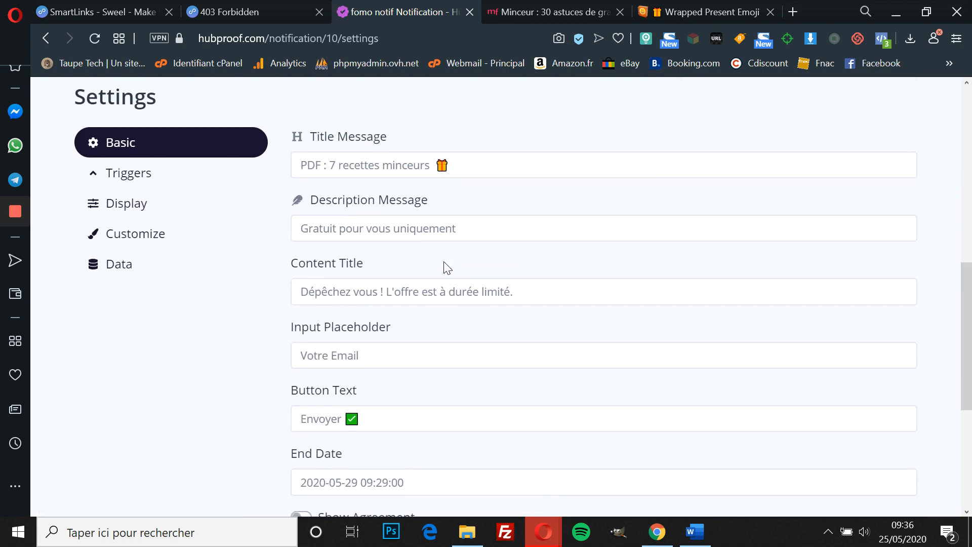
scroll(444, 269, "up", 5)
scroll(444, 268, "up", 6)
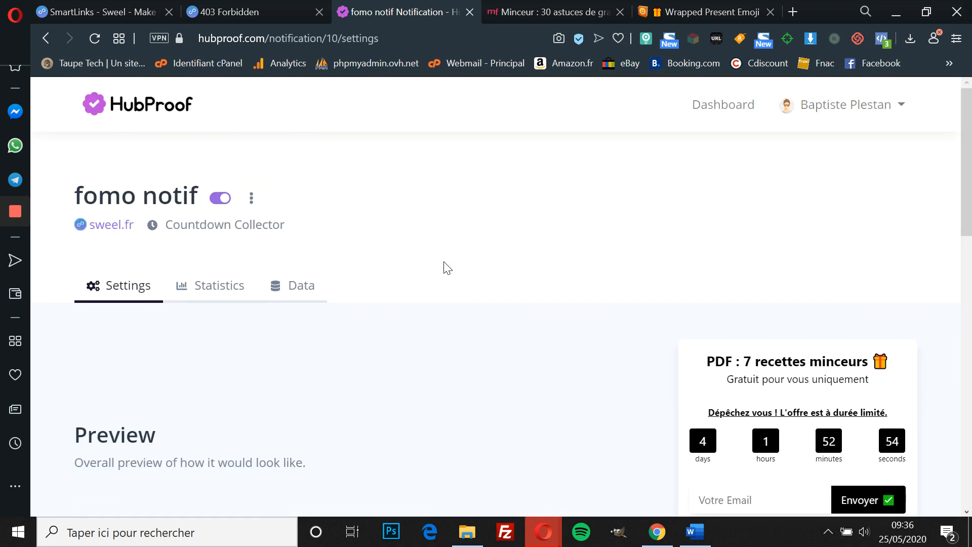
left_click(268, 6)
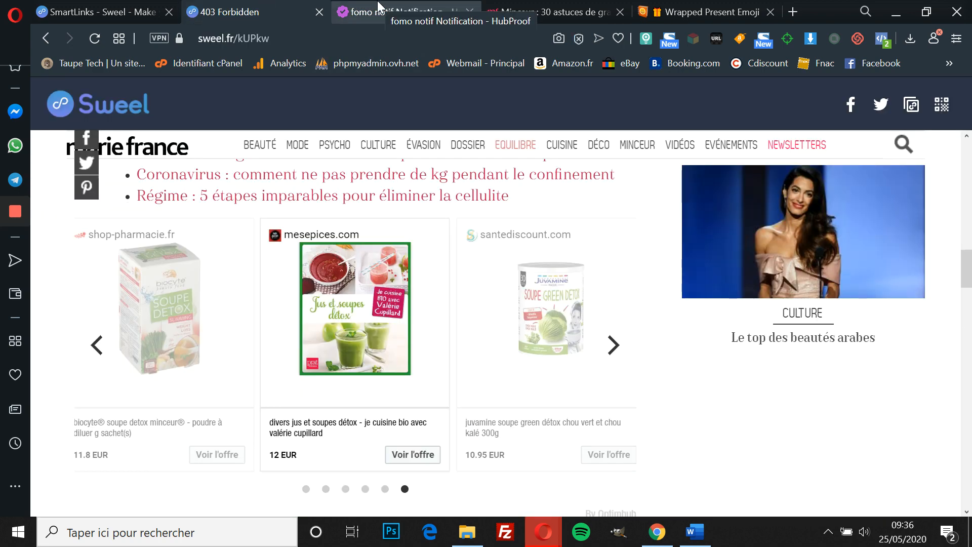